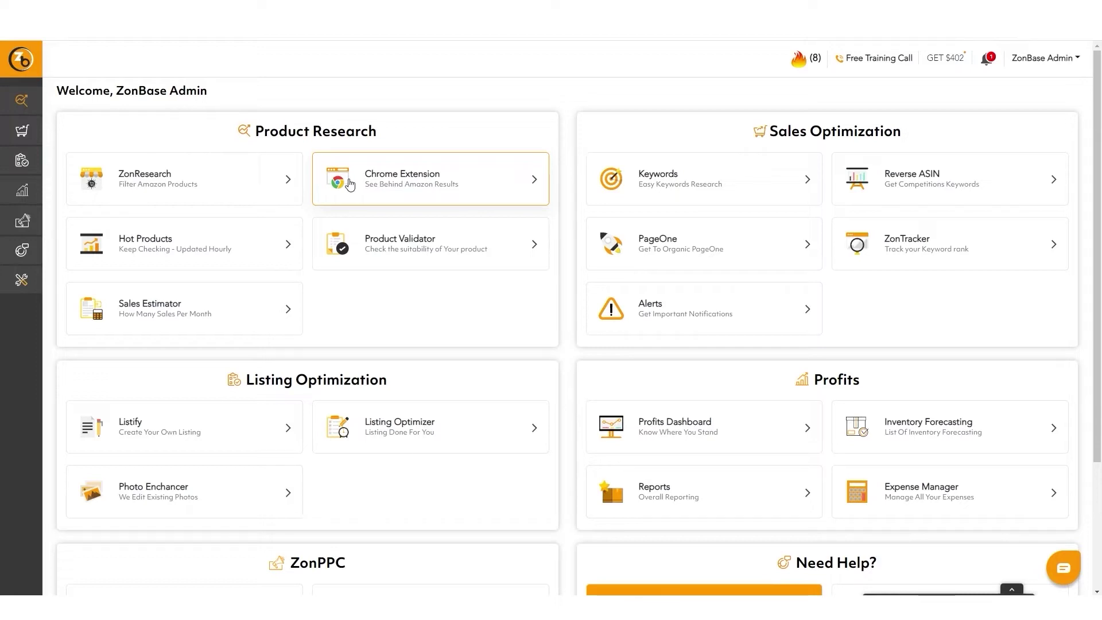
Open ZonResearch and list its built-in filter presets, checking what Base Hit means
click(213, 181)
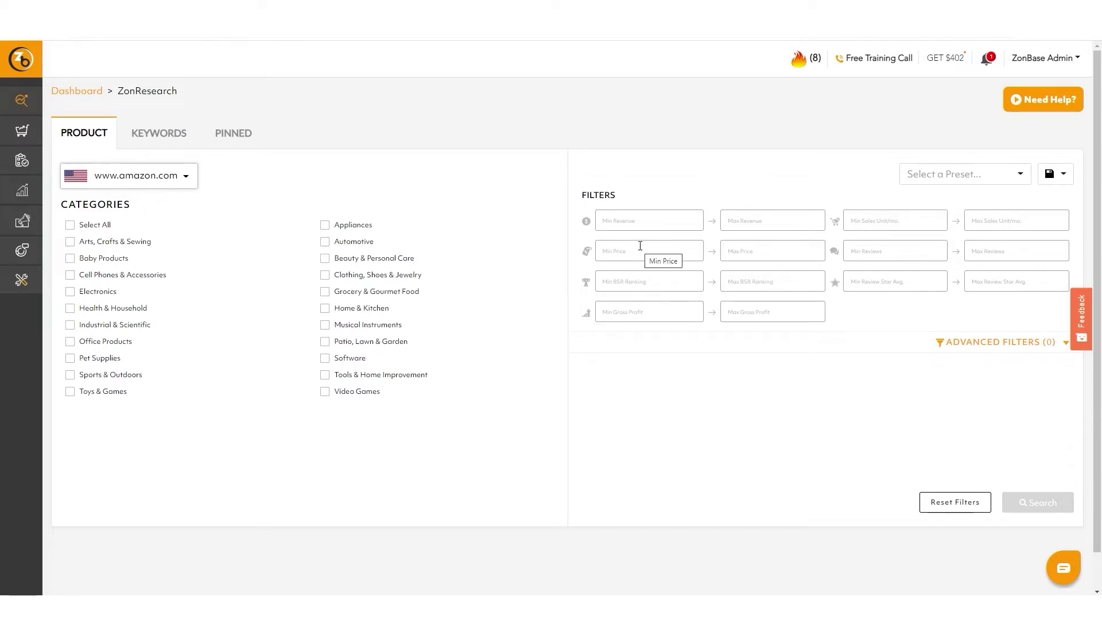
click(946, 175)
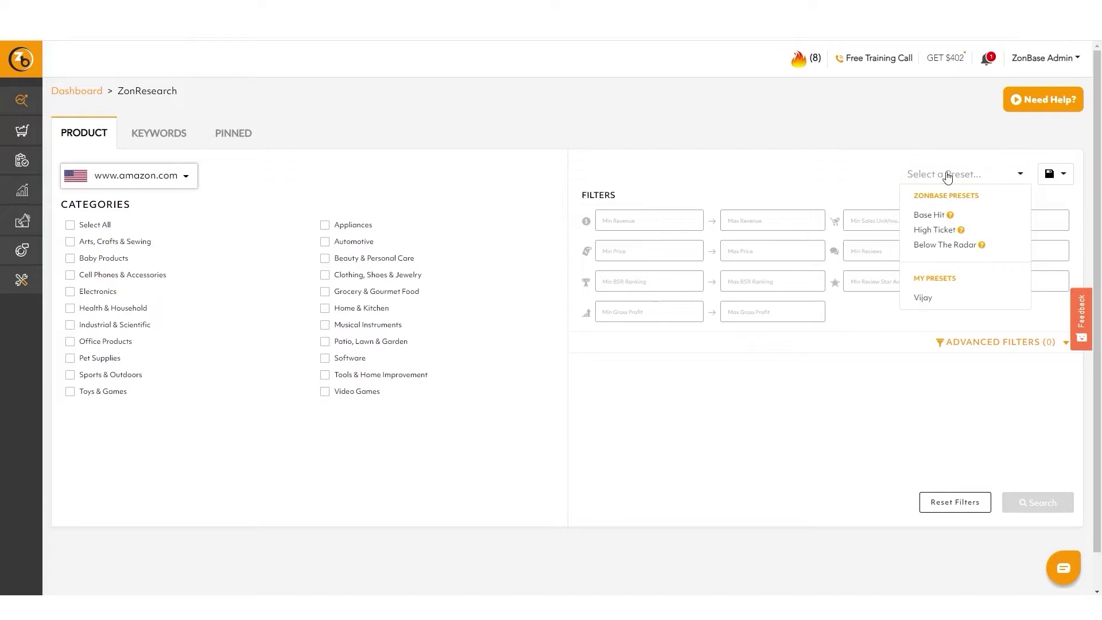
mouse_move(948, 217)
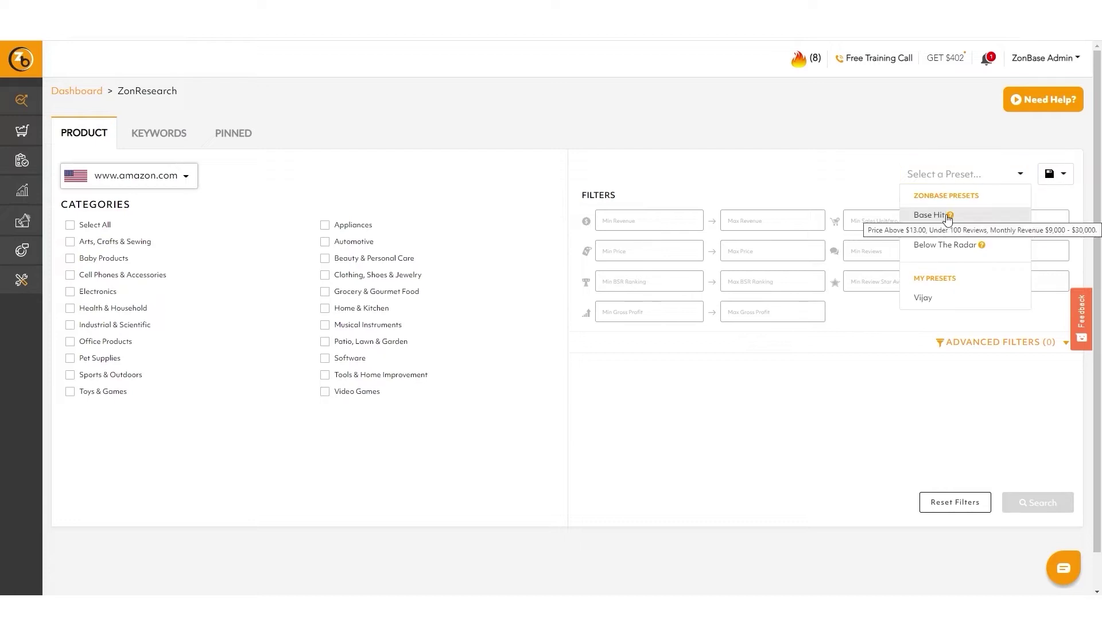
Apply Base Hit: revenue 9000–30000, minimum price 13, at most 100 reviews
click(977, 218)
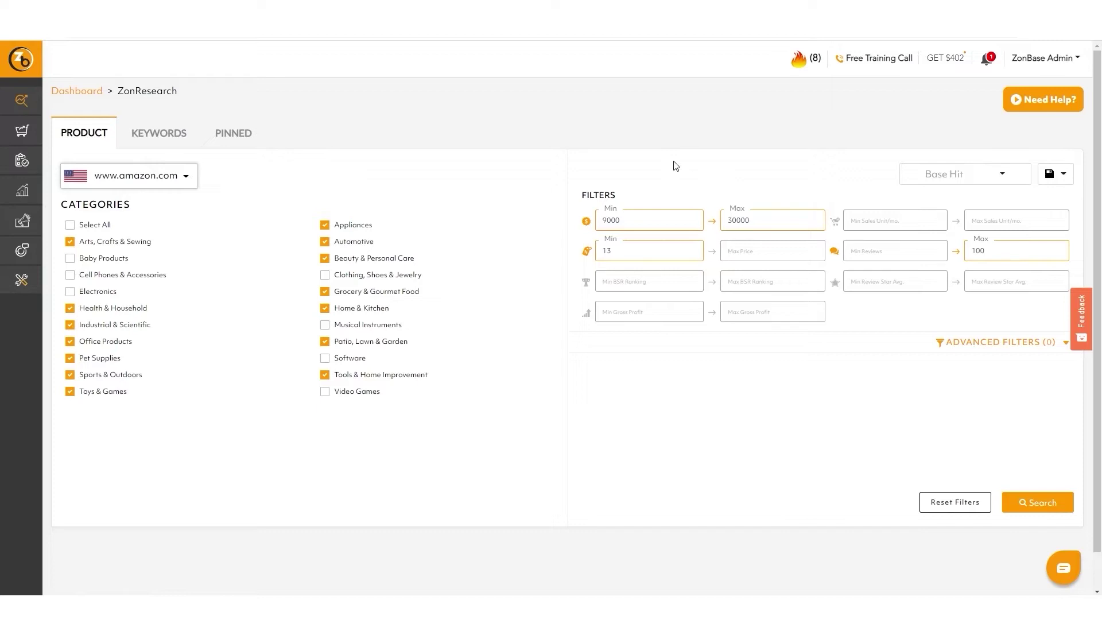
click(655, 217)
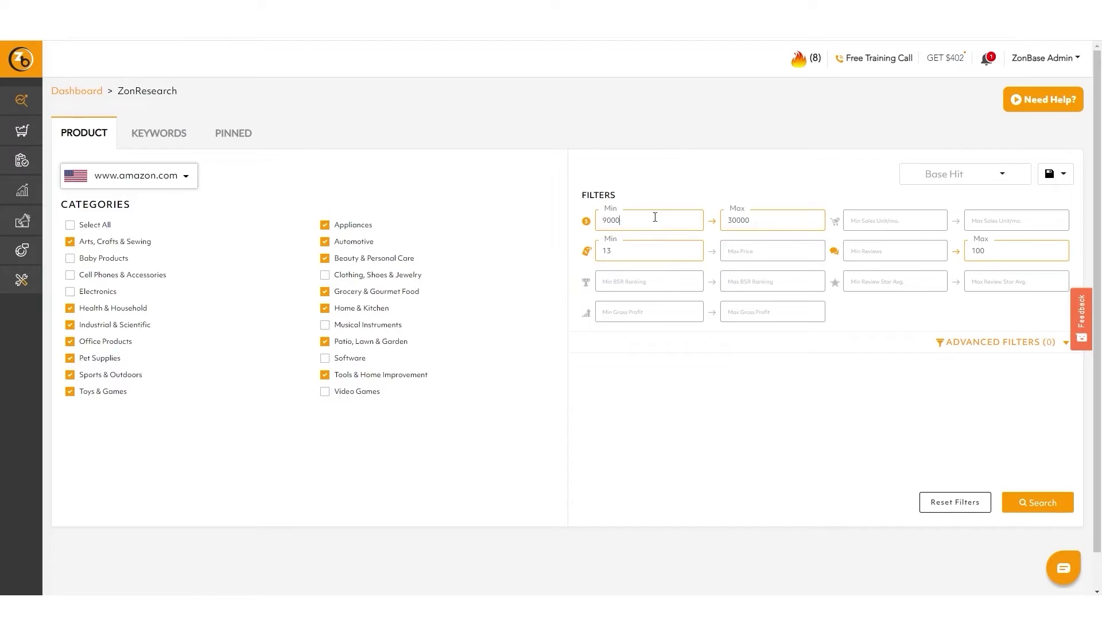
double_click(624, 224)
double_click(741, 224)
drag(752, 223, 727, 223)
click(764, 225)
drag(655, 213, 548, 236)
double_click(607, 251)
mouse_move(586, 262)
click(611, 251)
double_click(994, 253)
click(996, 252)
Run the Base Hit product search and check its 15609 total entries
click(1035, 508)
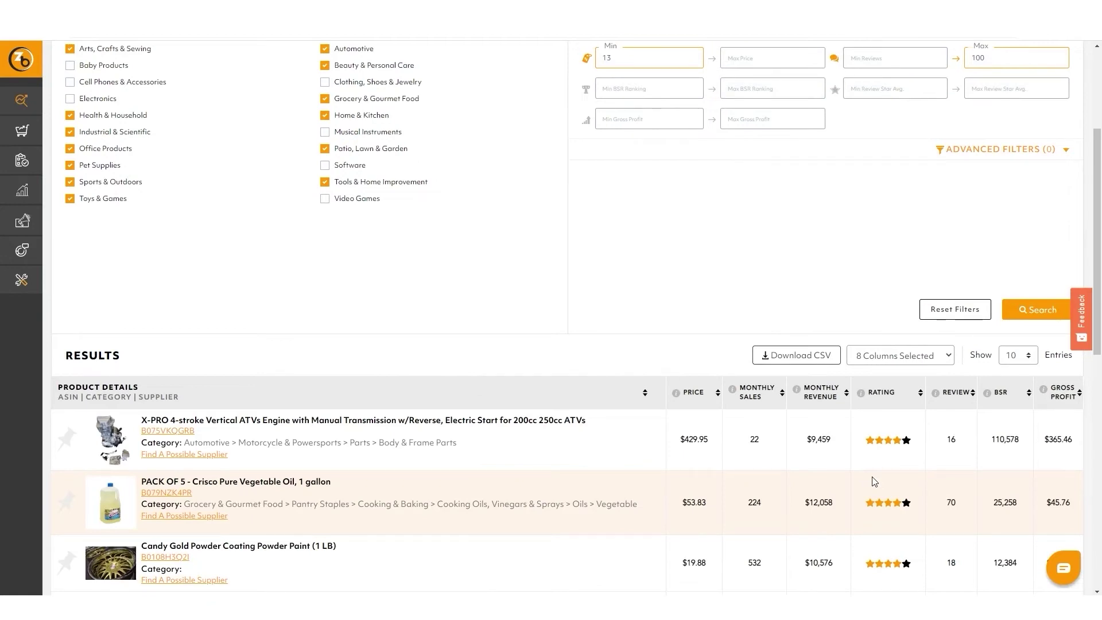
scroll(872, 480, down, 10)
drag(338, 498, 385, 515)
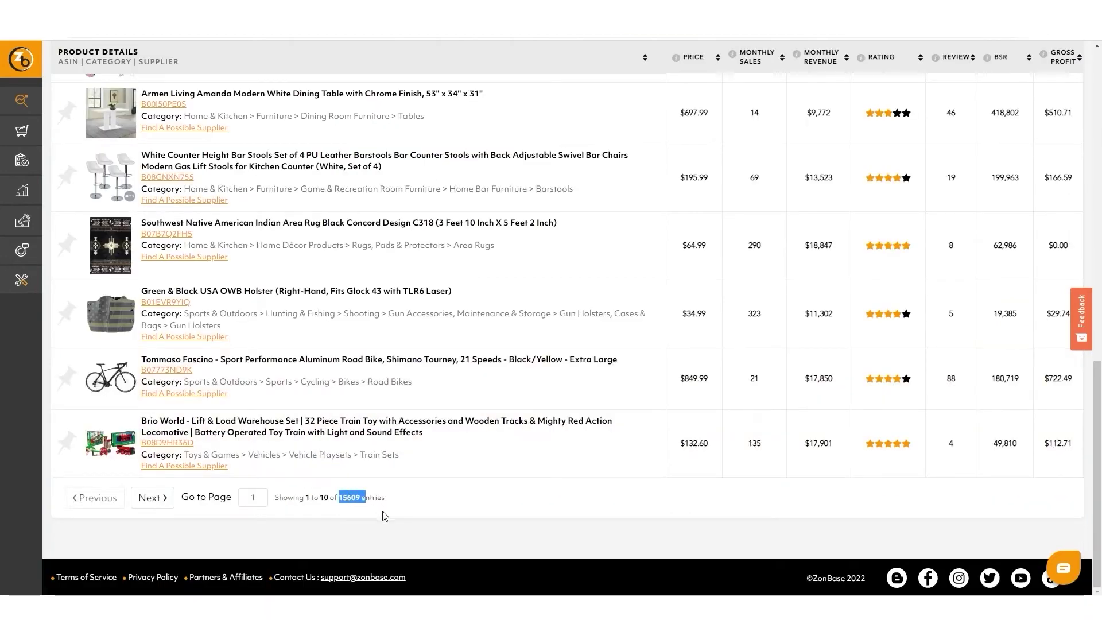
click(384, 515)
Browse the first results page and preview the $64.99 area rug earning $18,847 monthly
scroll(440, 524, up, 6)
scroll(499, 308, down, 3)
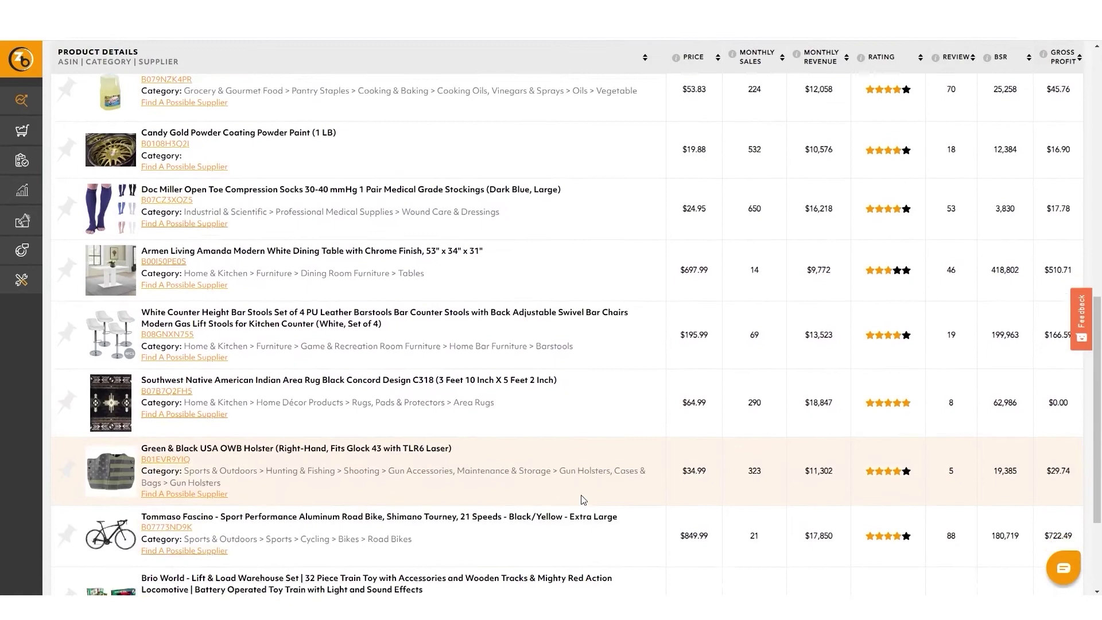
scroll(583, 500, down, 2)
scroll(623, 490, up, 3)
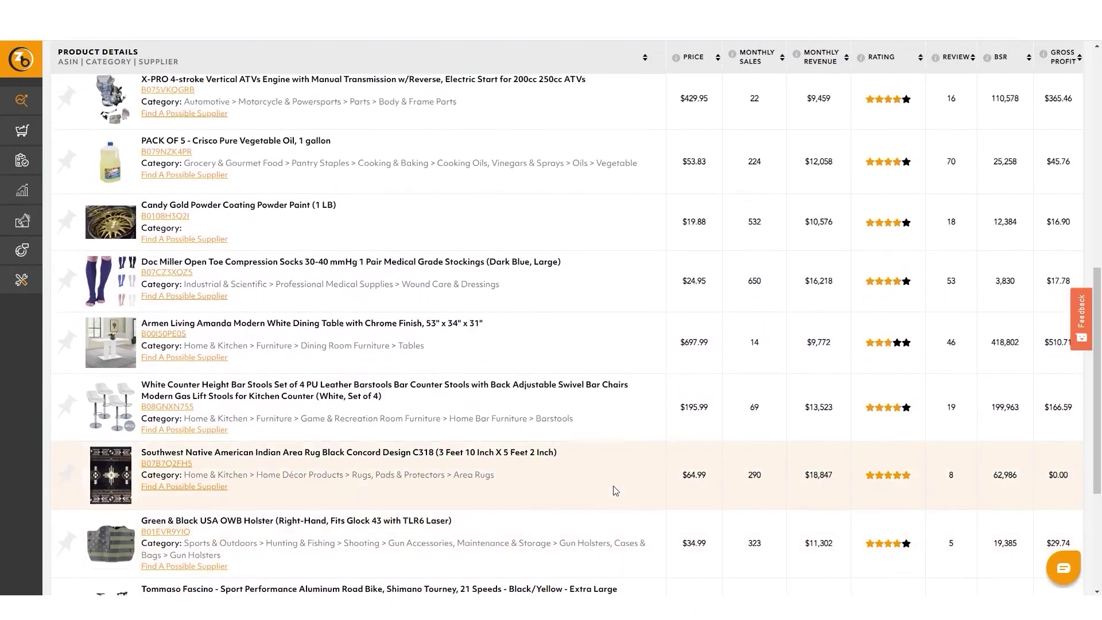
scroll(609, 478, up, 1)
scroll(607, 465, down, 1)
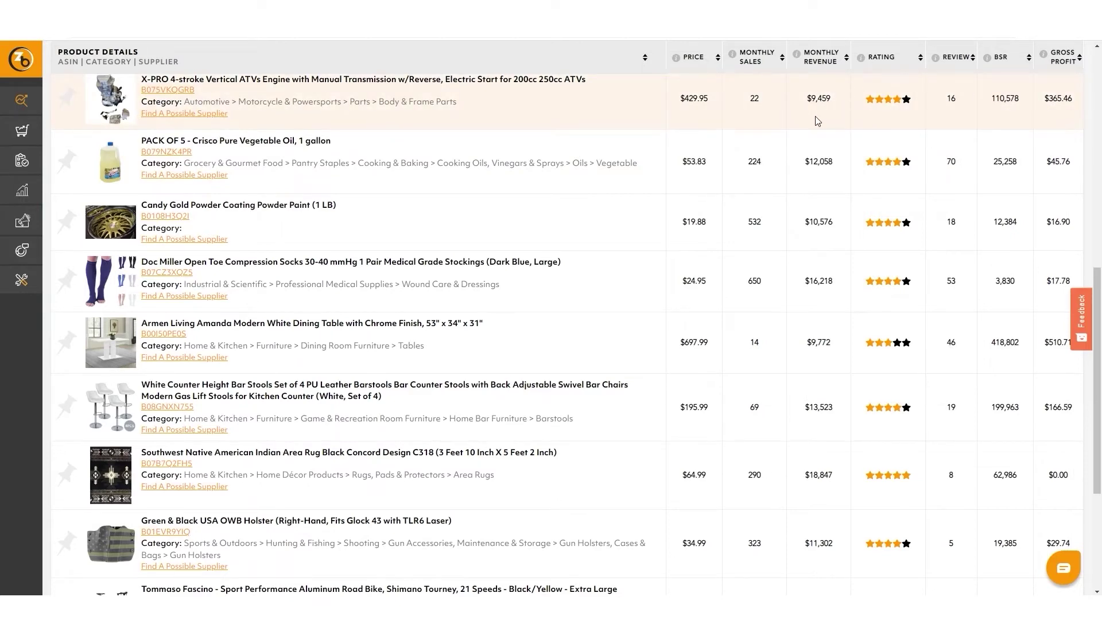
scroll(817, 120, down, 1)
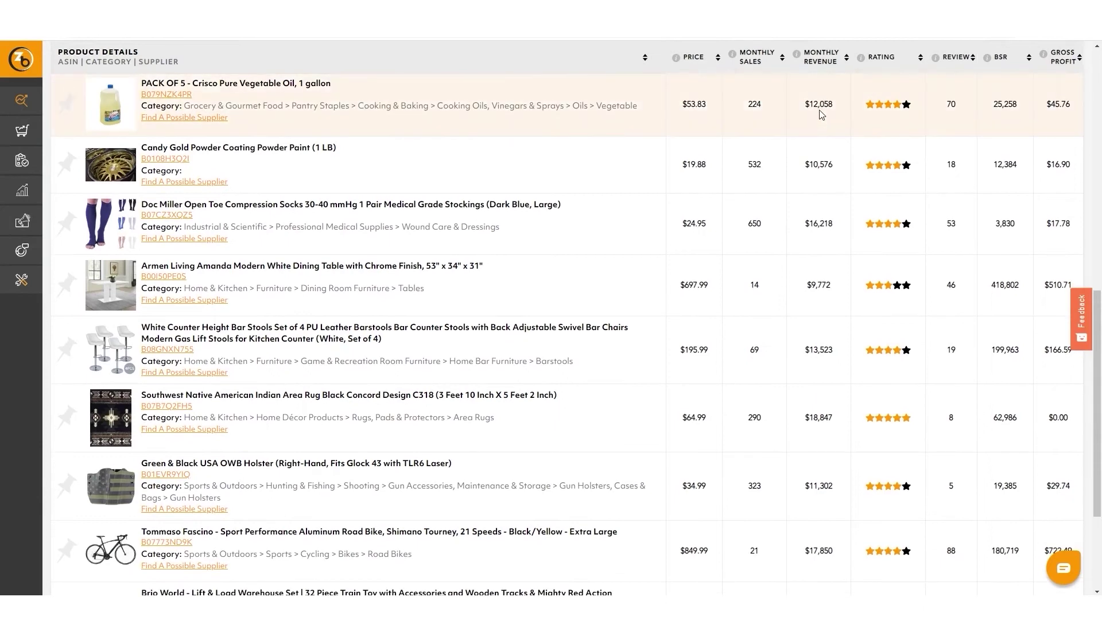
scroll(820, 114, down, 3)
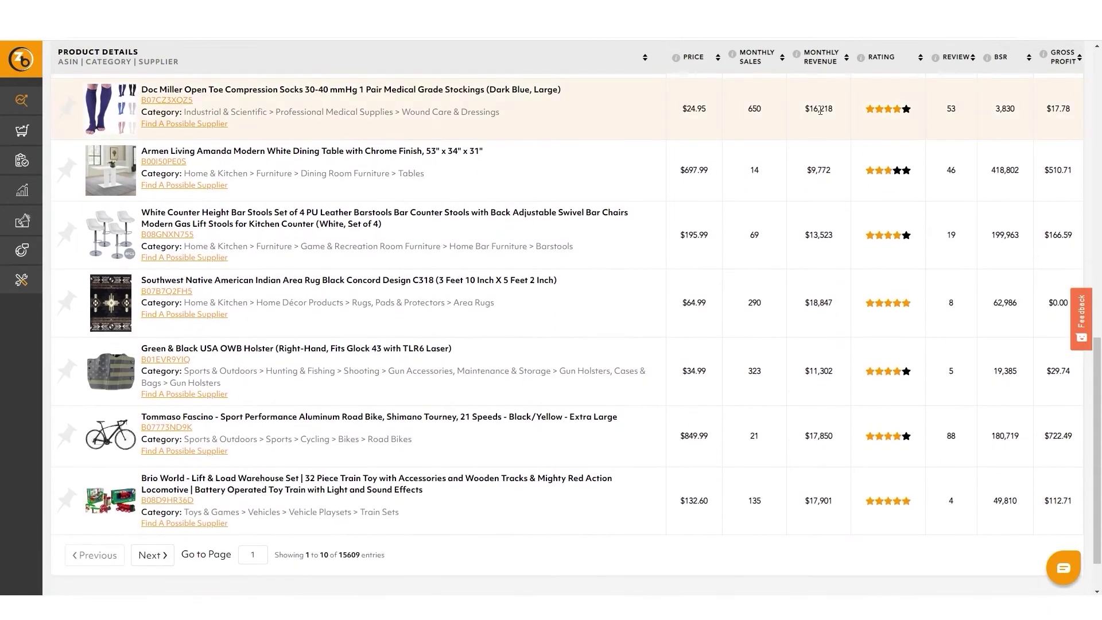
scroll(822, 116, down, 1)
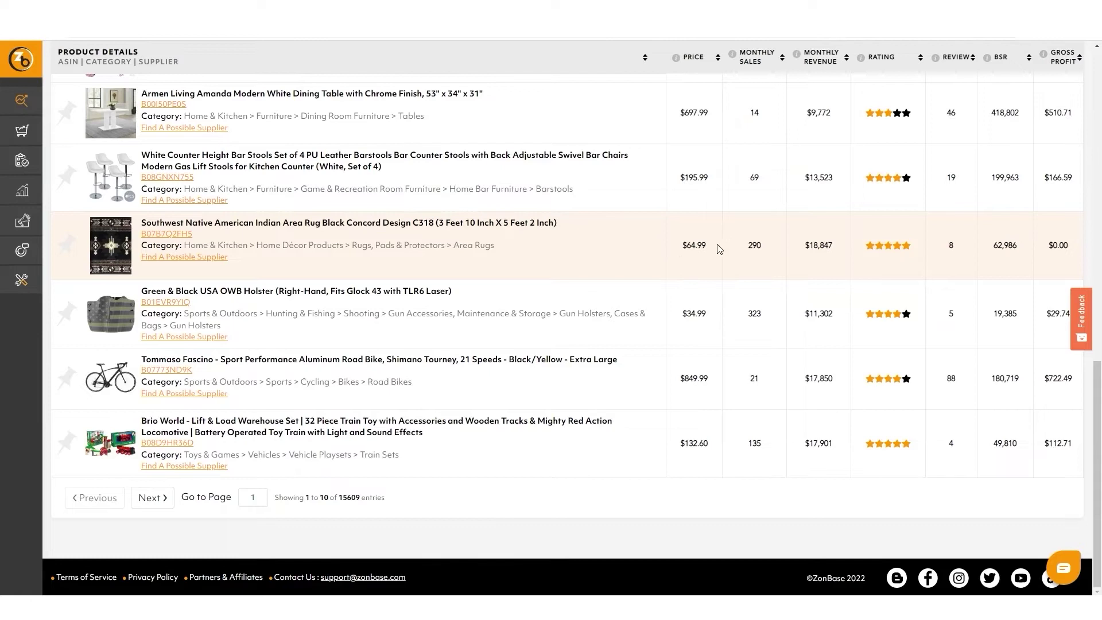
mouse_move(116, 252)
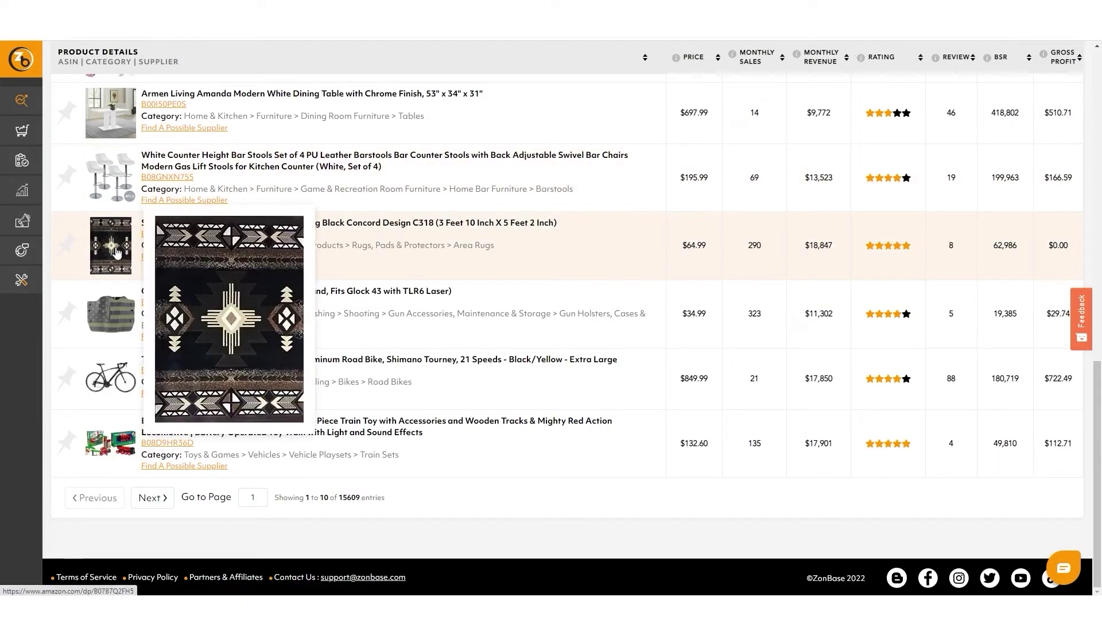
Open the $64.99 Southwest Native American Indian Area Rug listing on Amazon and examine its title
click(116, 252)
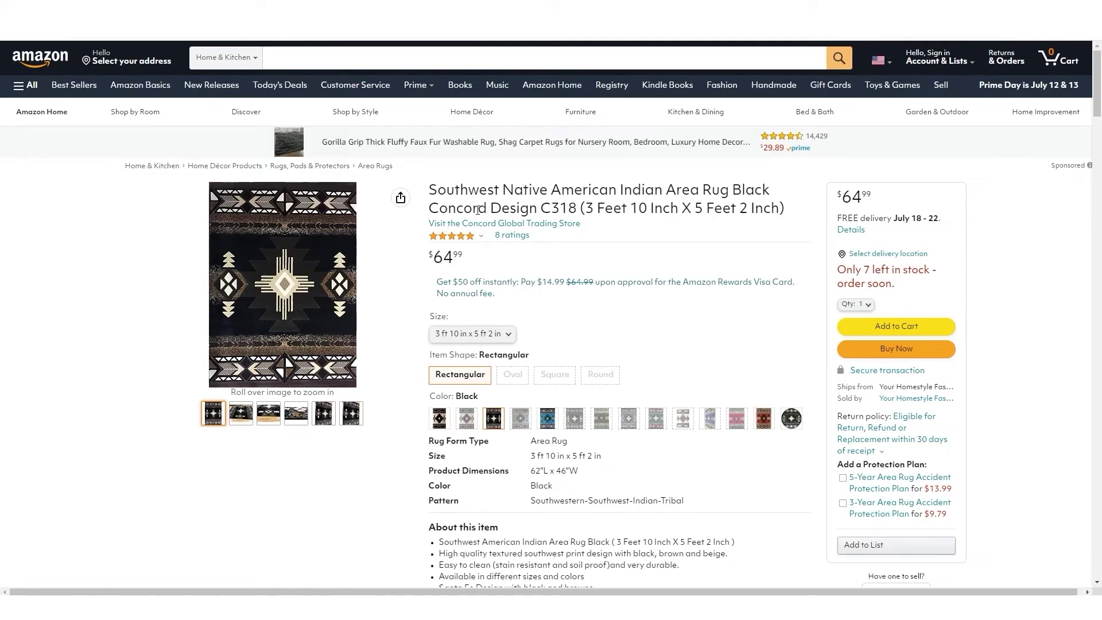
drag(434, 192, 633, 182)
click(457, 191)
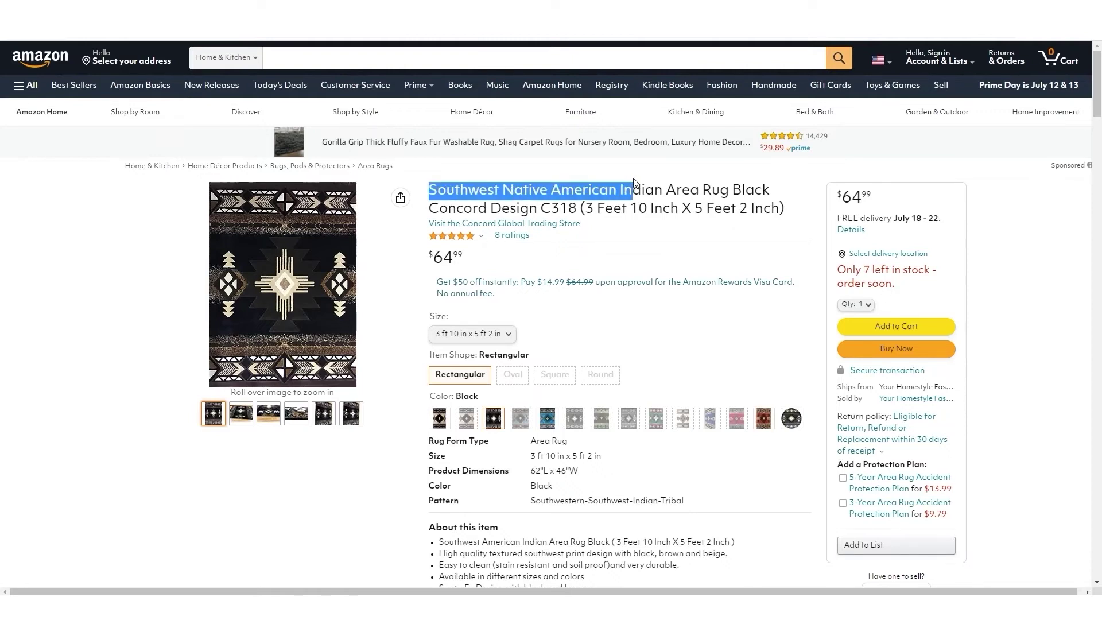
click(433, 193)
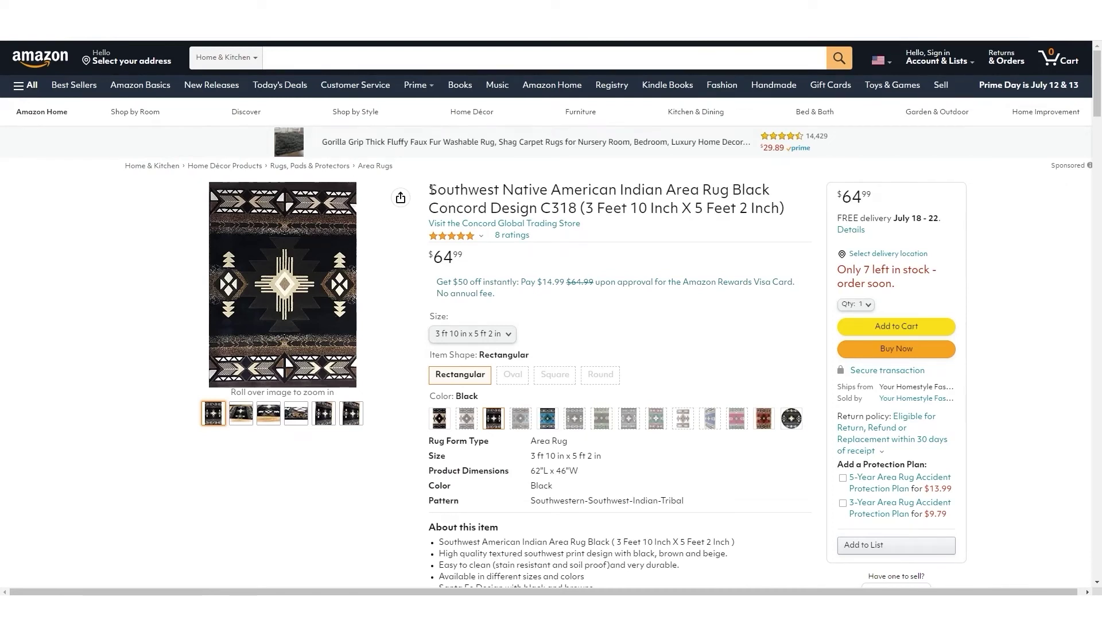
Search Amazon for 'Native American Indian Area Rug 3x5' and review its 518 results
drag(505, 189, 730, 189)
drag(603, 189, 402, 57)
text(3x5)
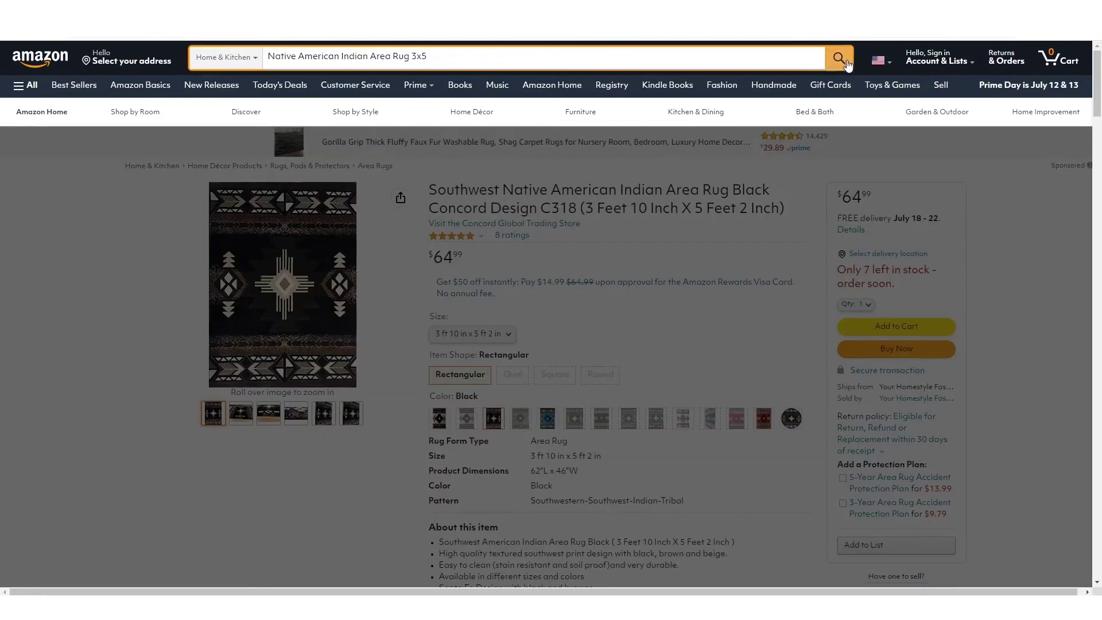
click(838, 59)
scroll(861, 184, down, 4)
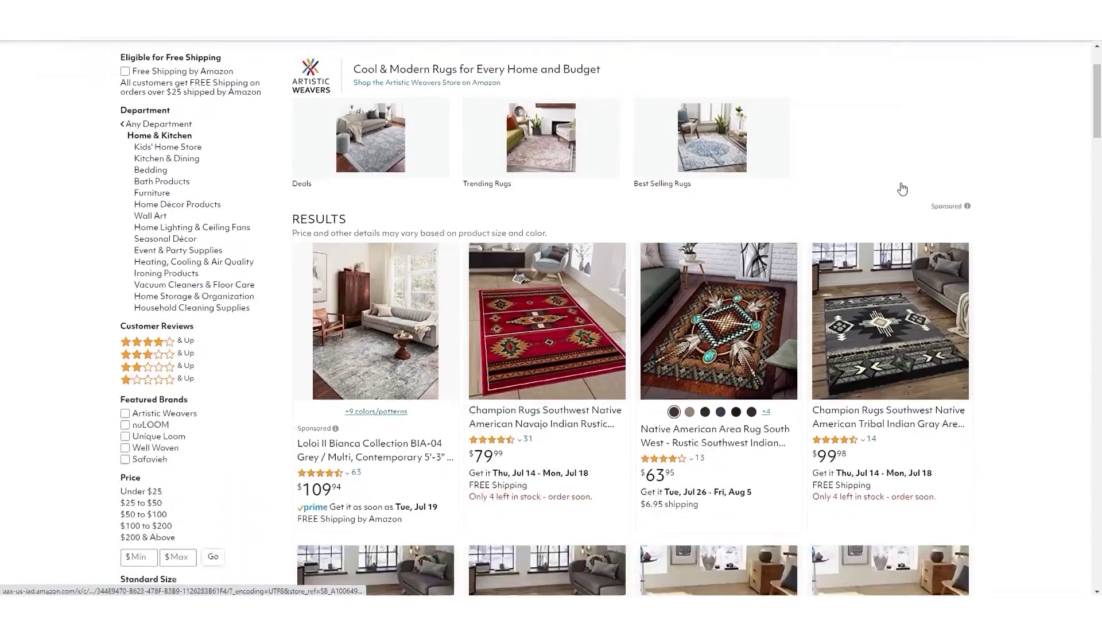
scroll(891, 192, down, 10)
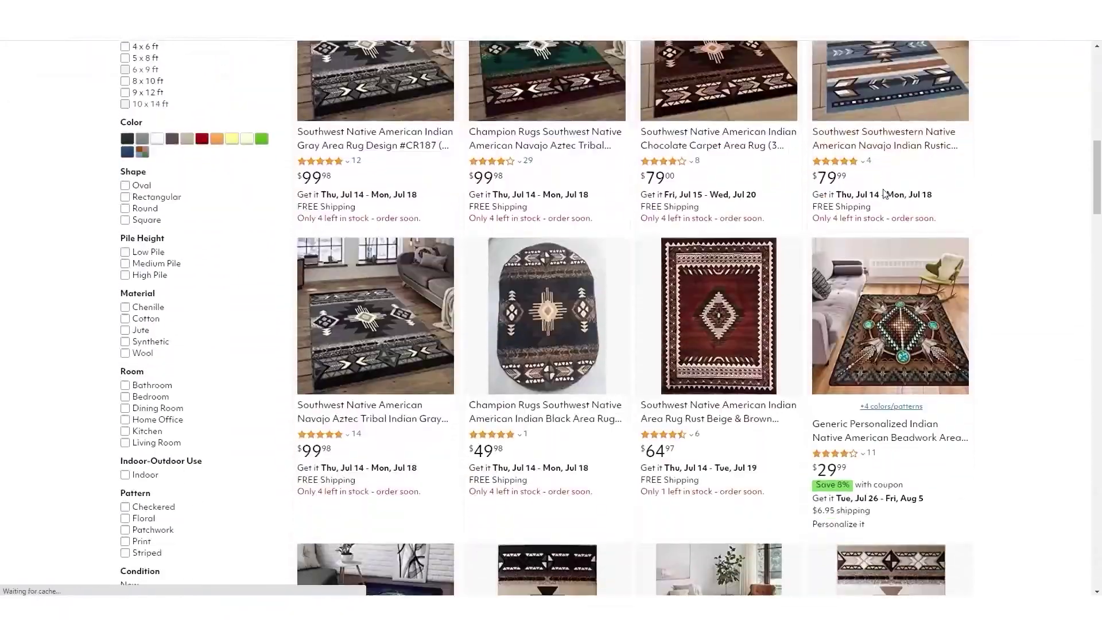
scroll(872, 287, up, 15)
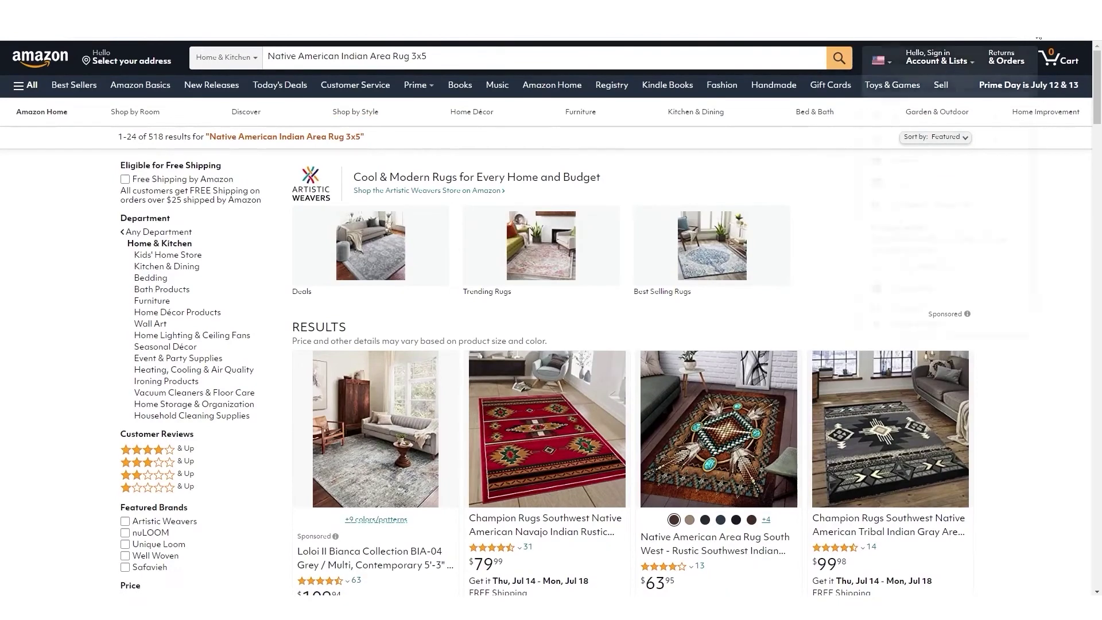
click(1030, 37)
Run the ZonBase extension on the rug search and review its $1,742 average revenue and 26 units
click(931, 204)
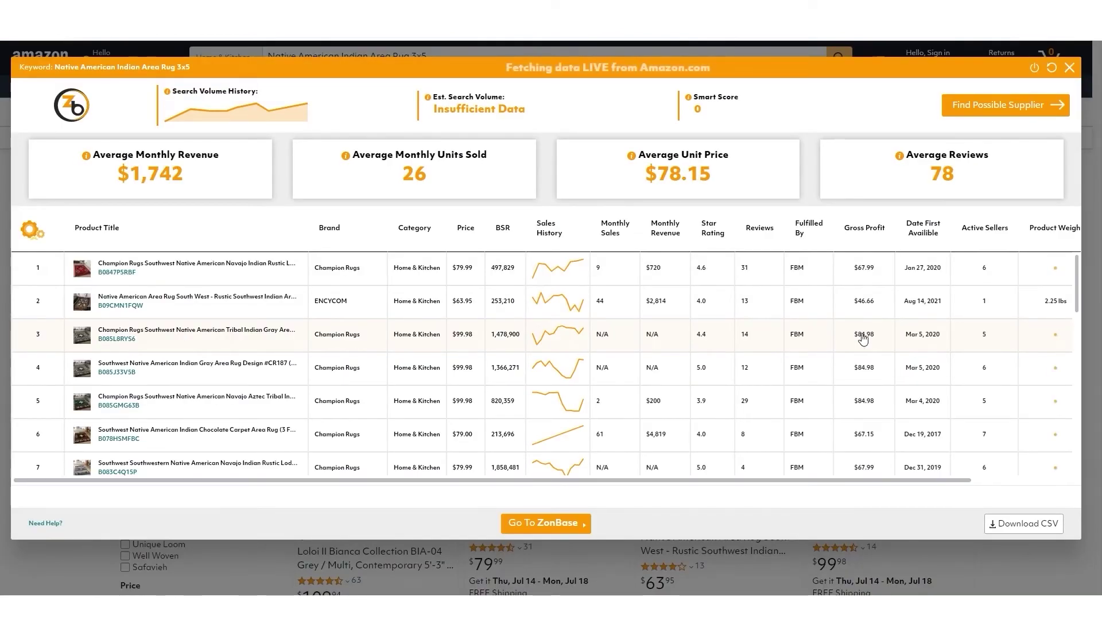
scroll(861, 338, down, 1)
scroll(862, 339, up, 1)
scroll(822, 345, down, 4)
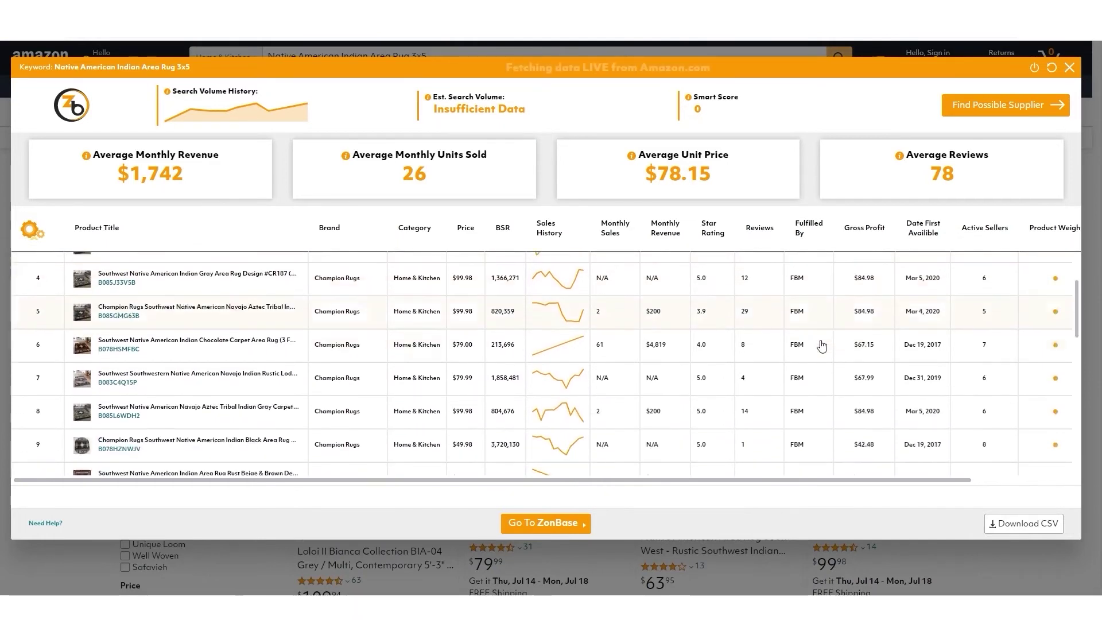
scroll(819, 344, down, 1)
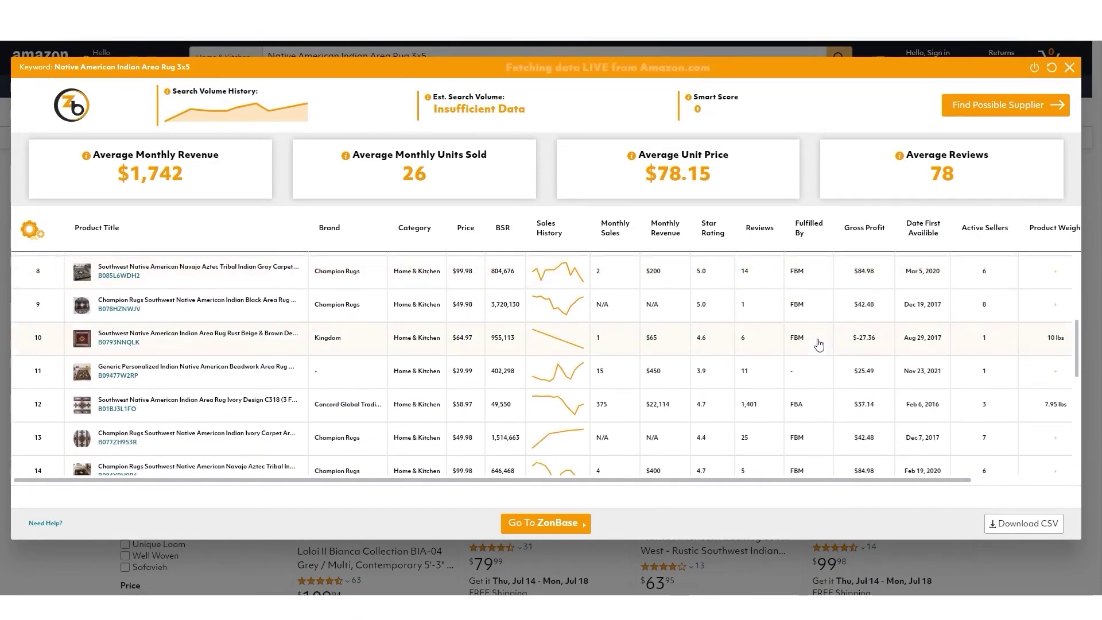
scroll(819, 344, up, 5)
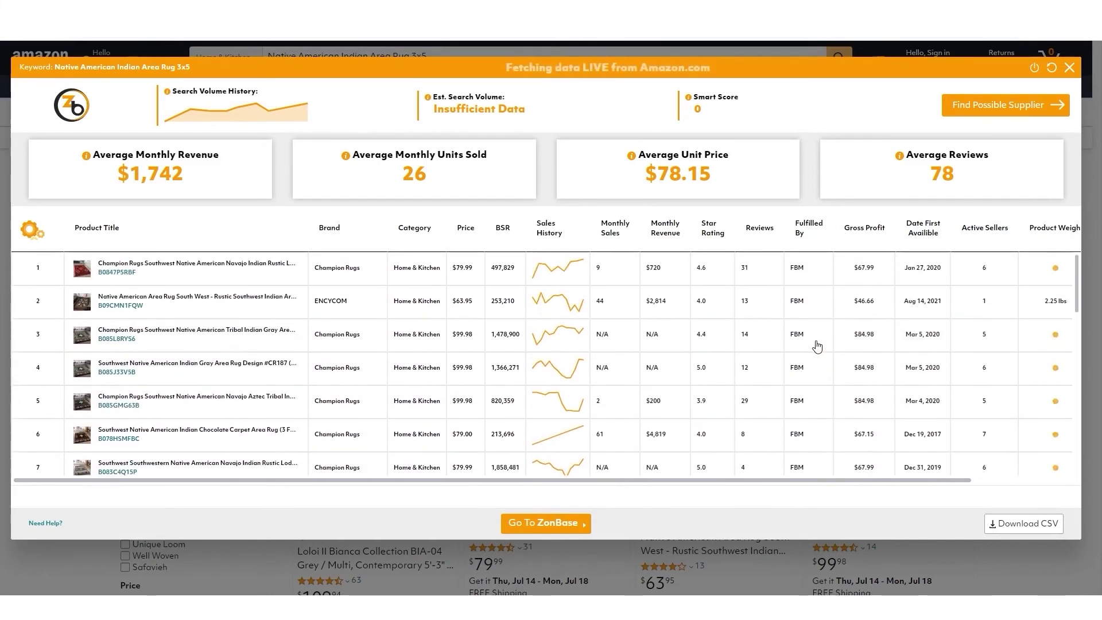
scroll(615, 299, down, 1)
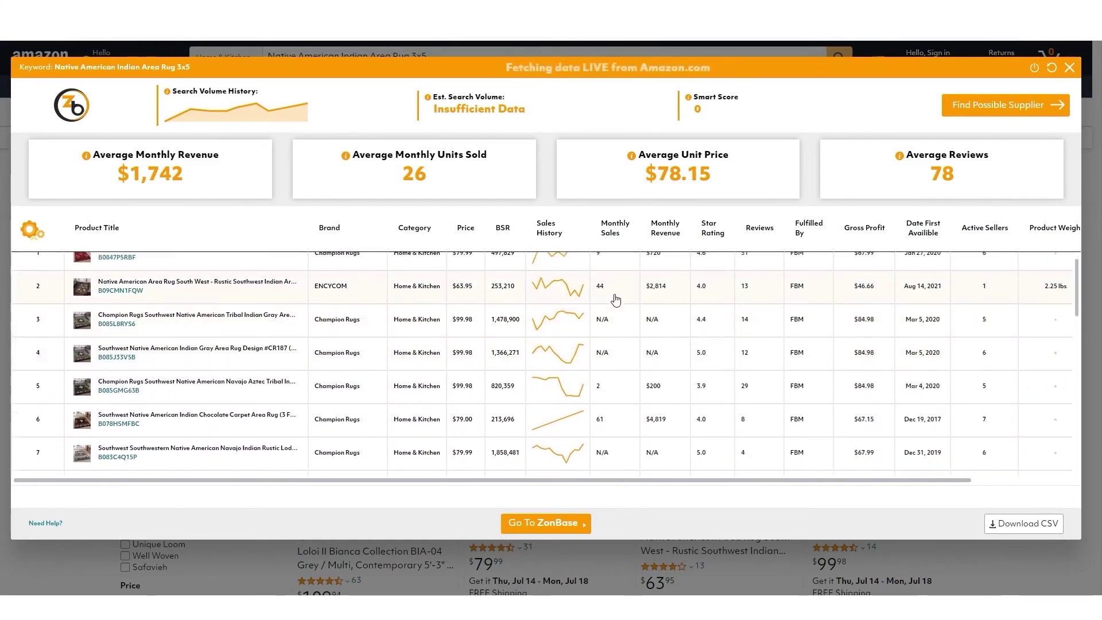
scroll(615, 299, down, 6)
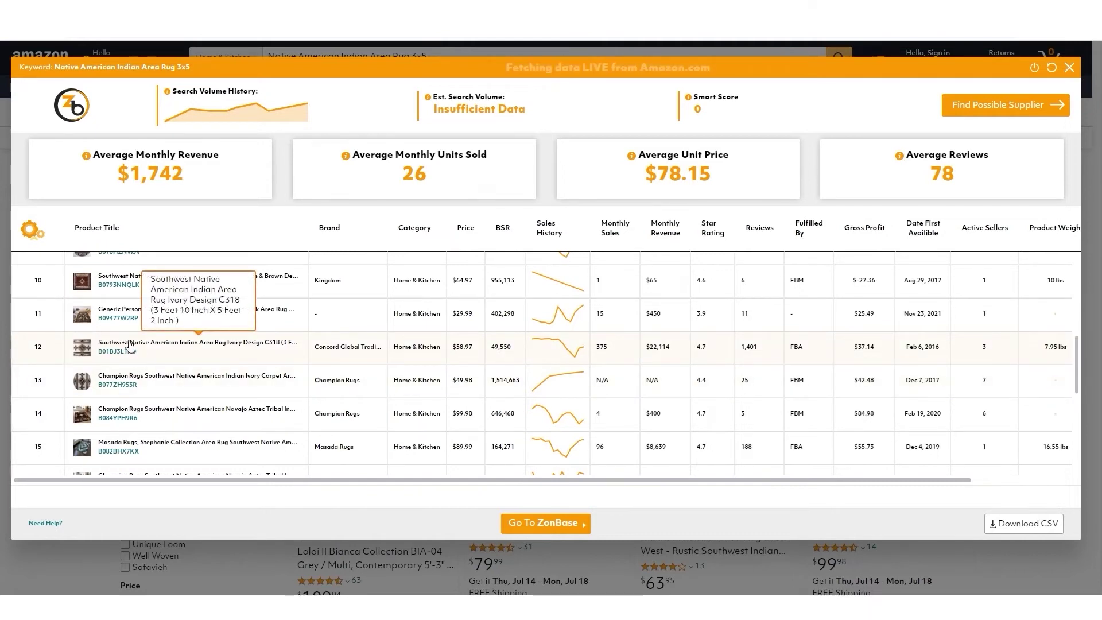
scroll(629, 388, up, 3)
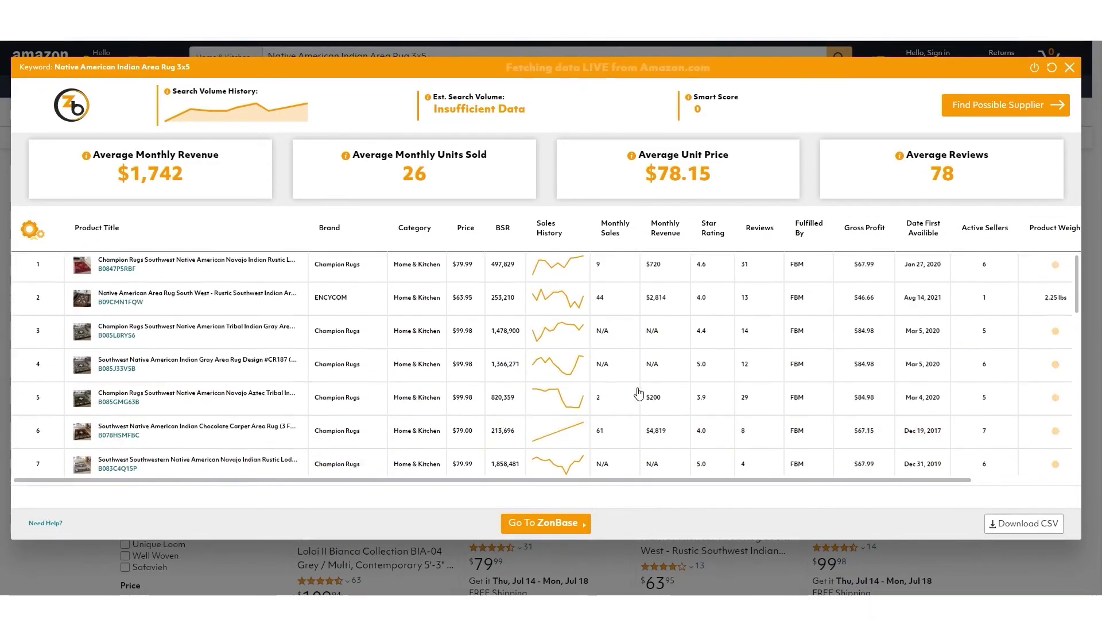
scroll(666, 363, down, 10)
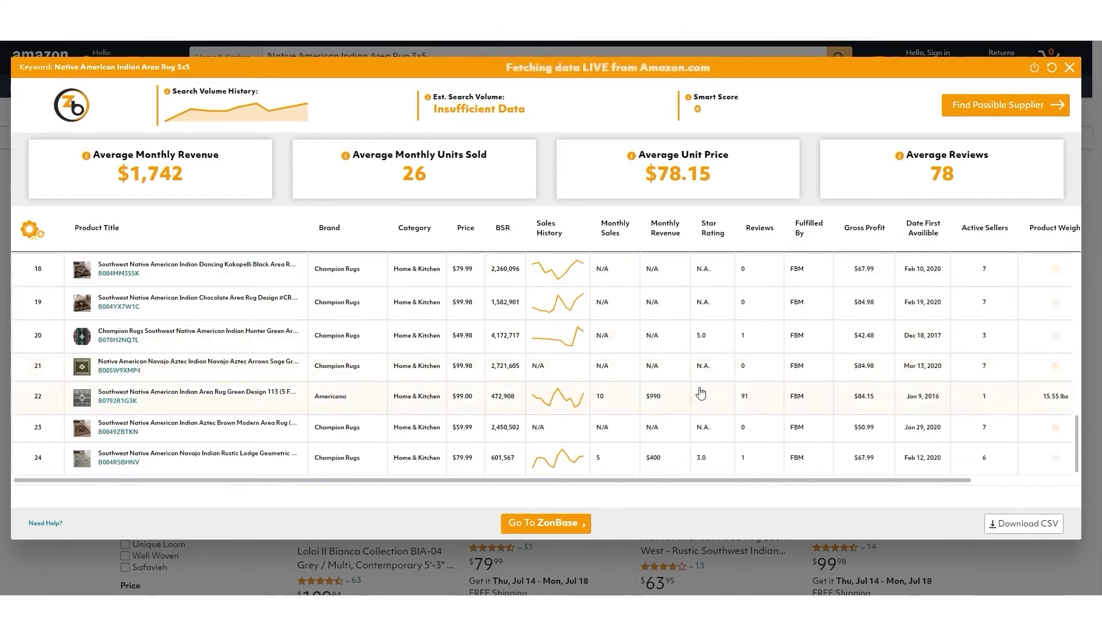
scroll(700, 390, up, 10)
scroll(574, 220, down, 2)
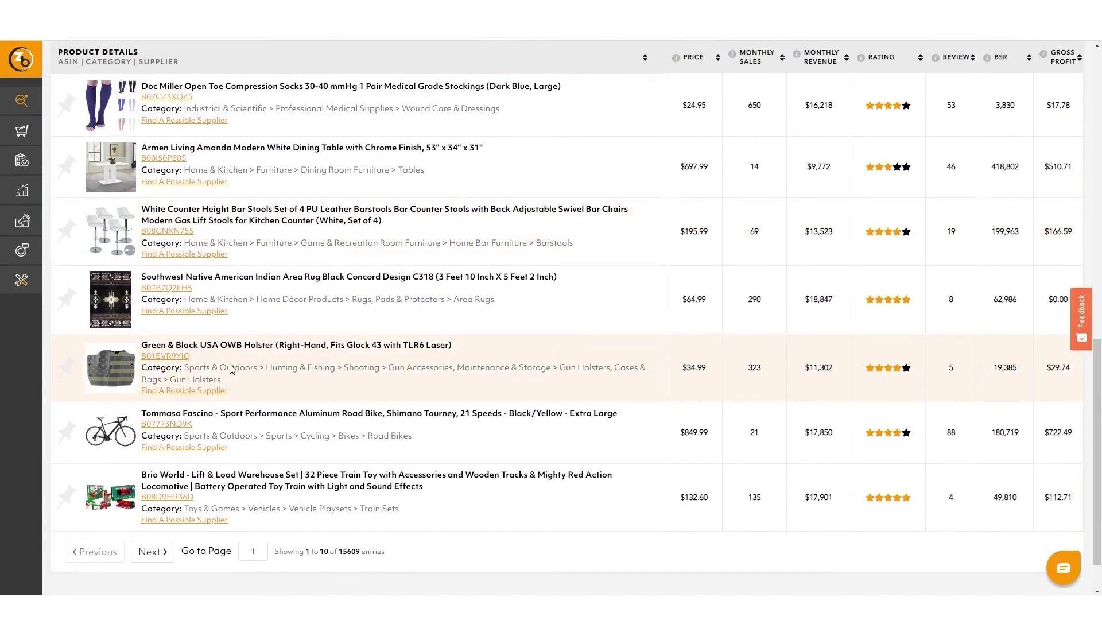
Open the Green & Black USA OWB Holster's Amazon page, then close it
scroll(274, 344, down, 2)
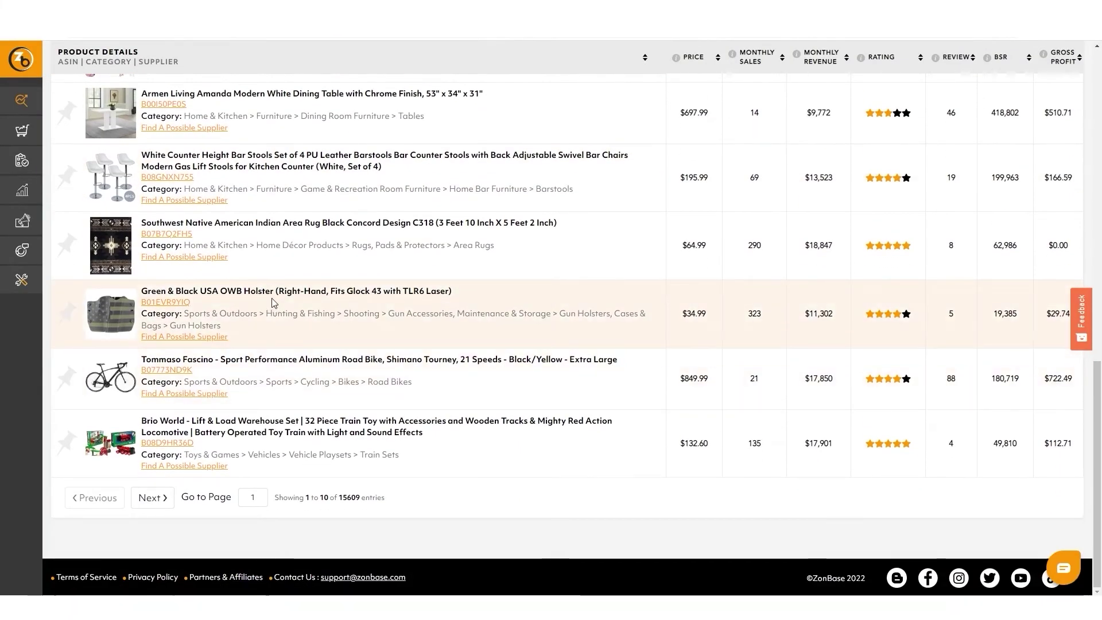
click(103, 326)
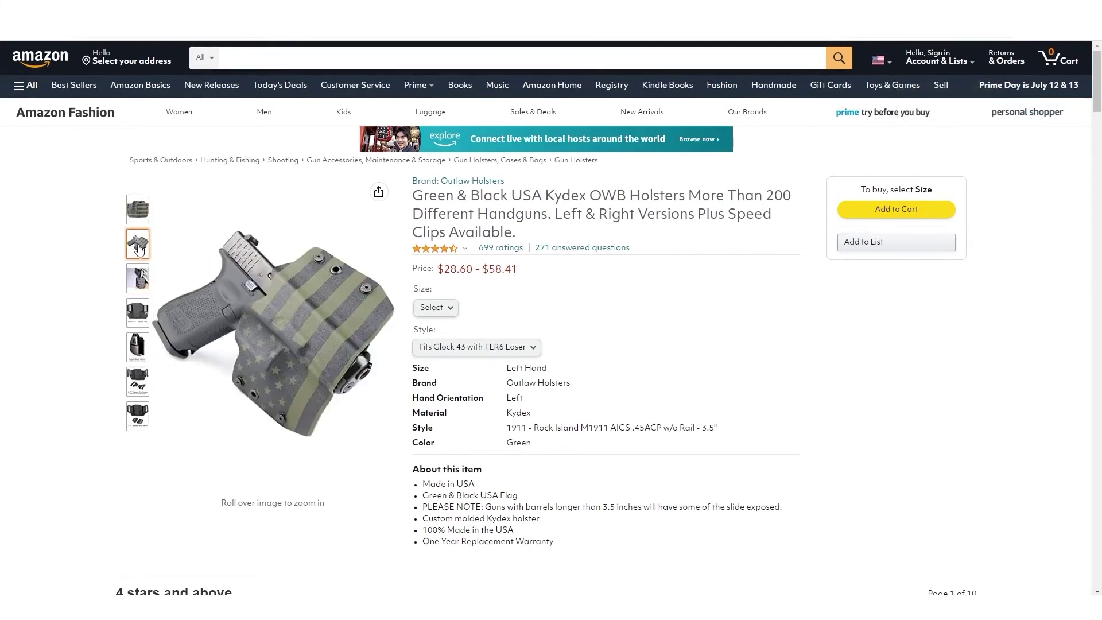
key(ctrl+w)
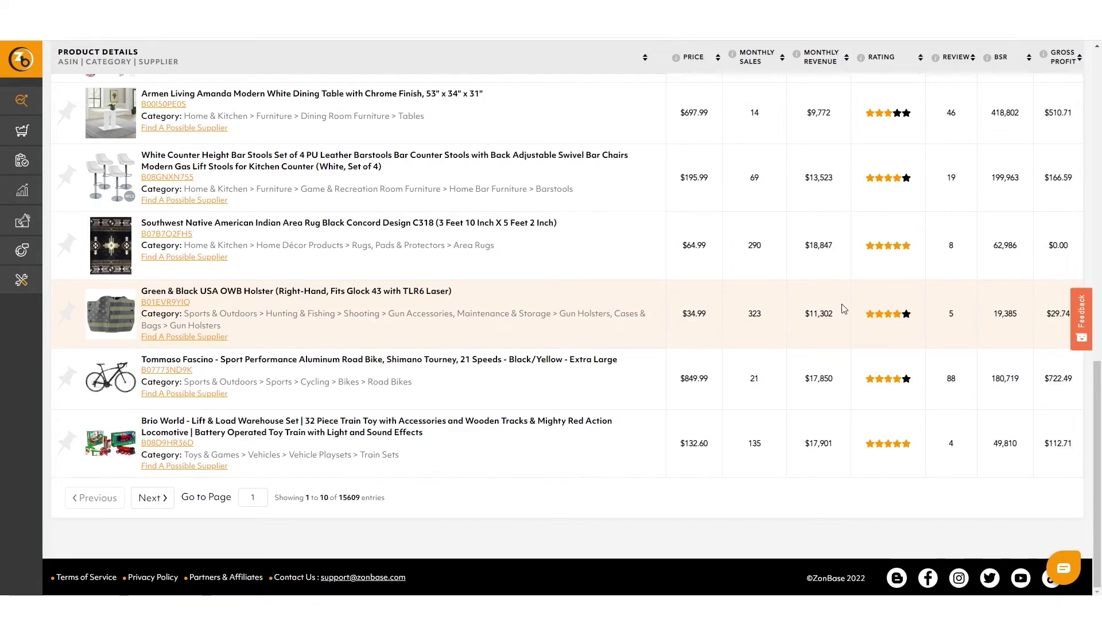
Compare the holster's $11,302 monthly revenue, 323 sales, 5 reviews and BSR 19,385
drag(824, 313, 813, 313)
drag(944, 315, 957, 318)
drag(1027, 315, 991, 320)
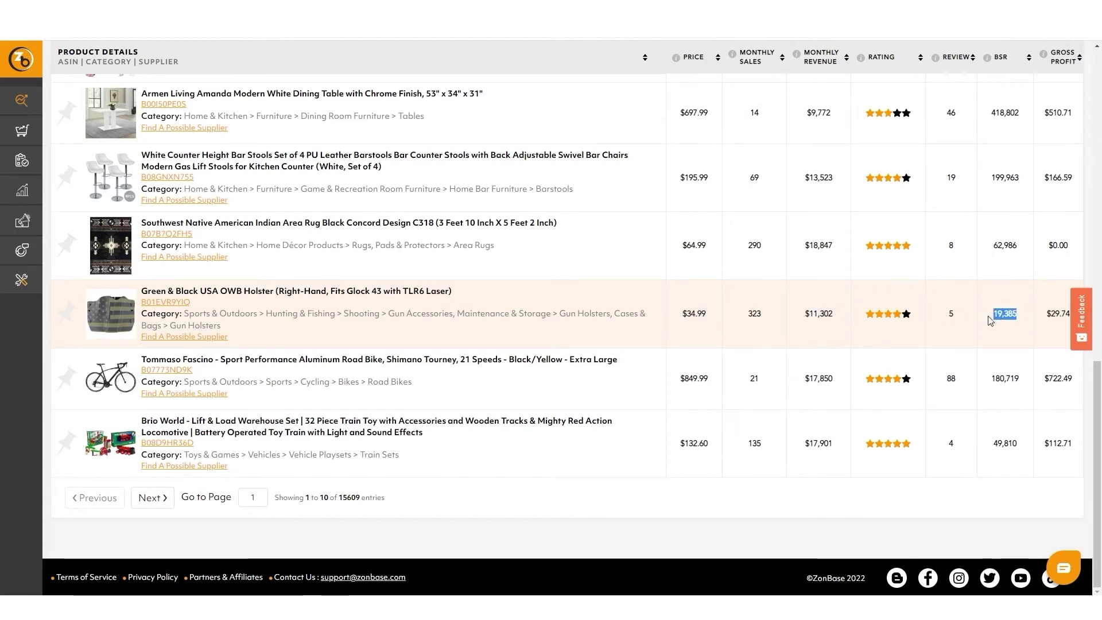
drag(763, 314, 745, 320)
click(777, 326)
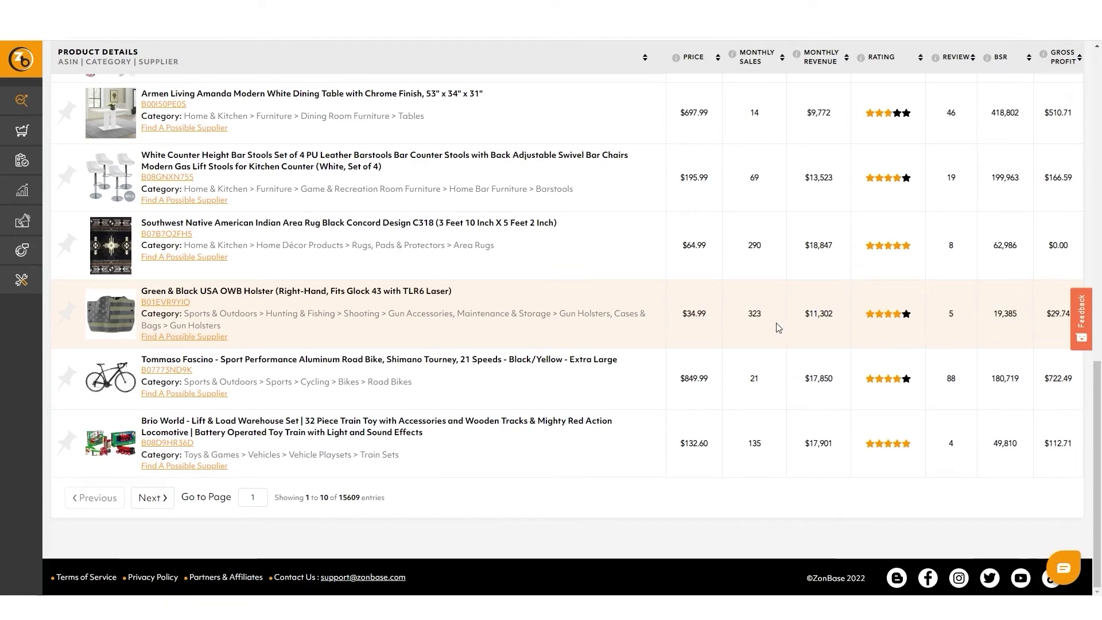
Copy 'USA Kydex OWB Holsters' from the holster title and search Amazon for it
click(165, 302)
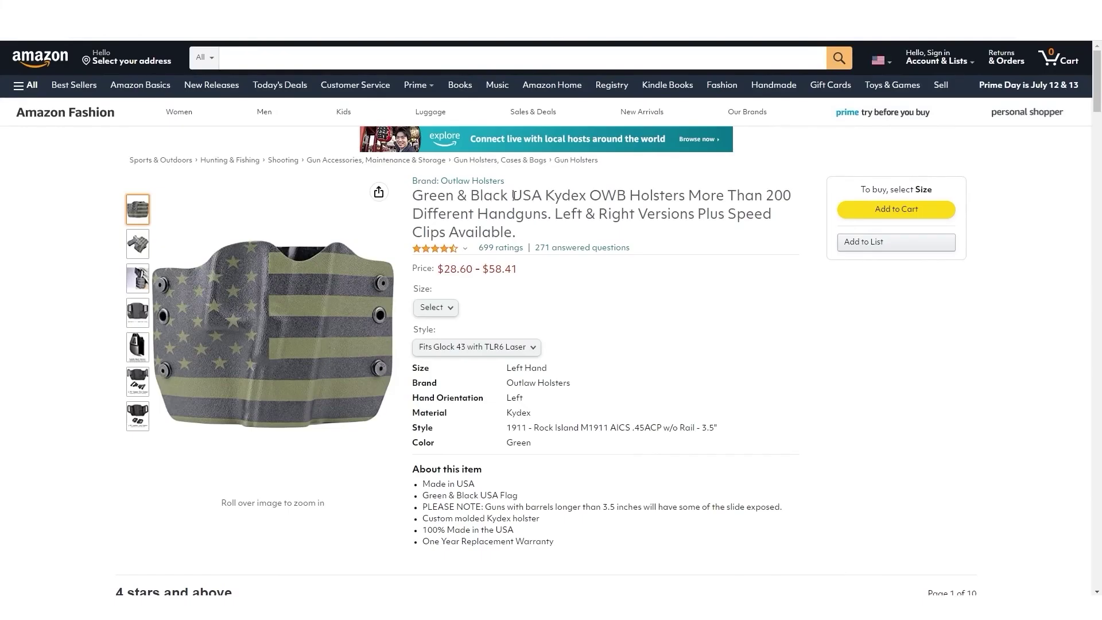
drag(512, 196, 687, 198)
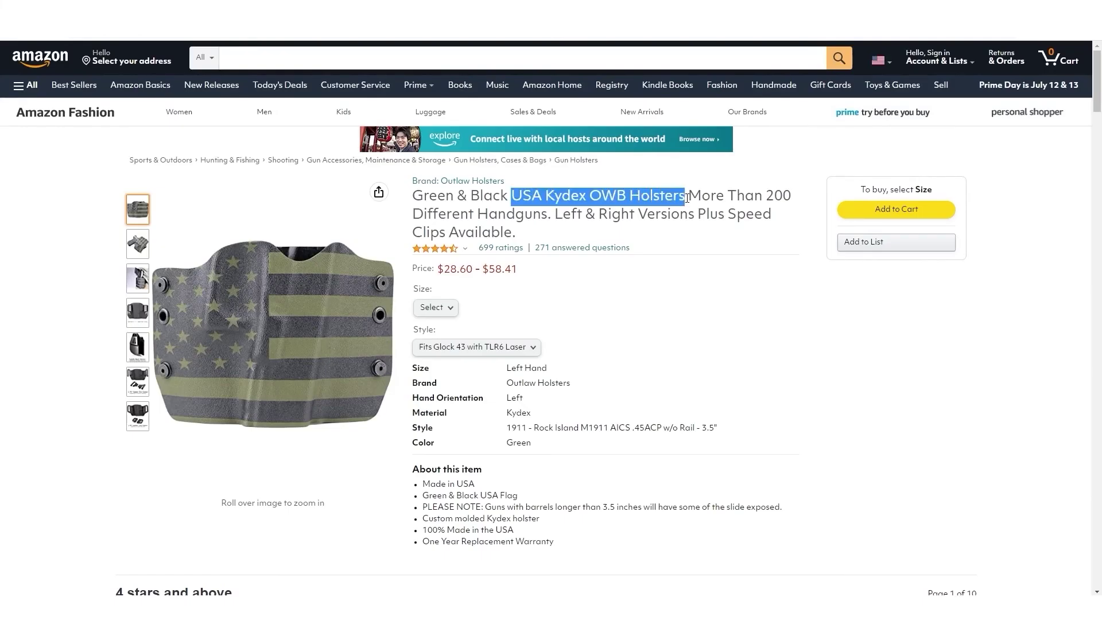
key(ctrl+c)
click(509, 58)
key(ctrl+v)
key(Return)
scroll(960, 239, down, 2)
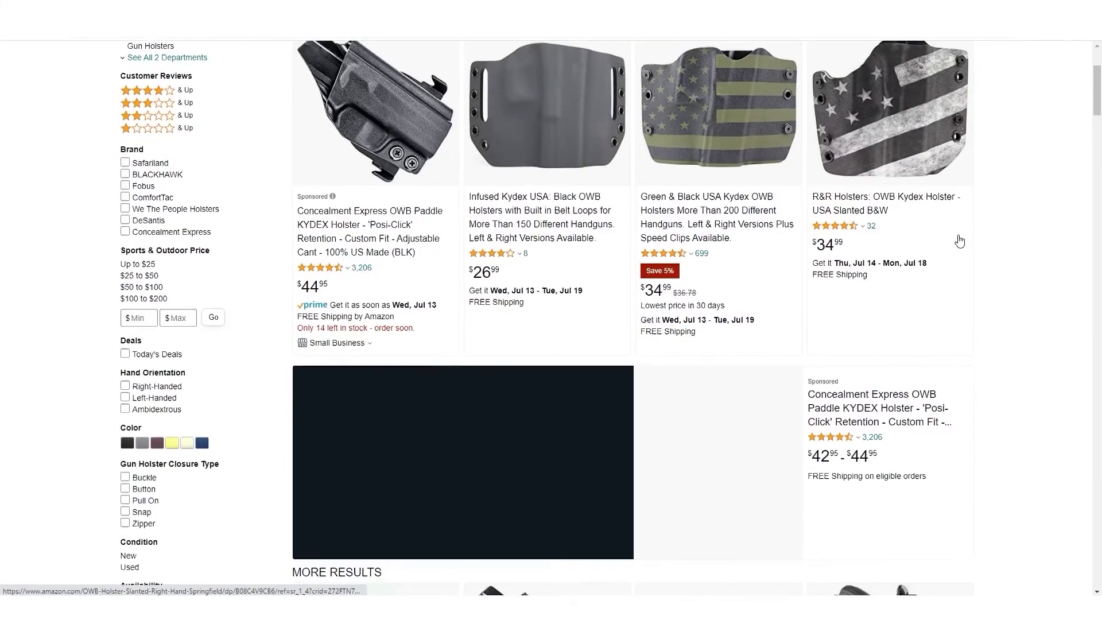
scroll(960, 239, up, 2)
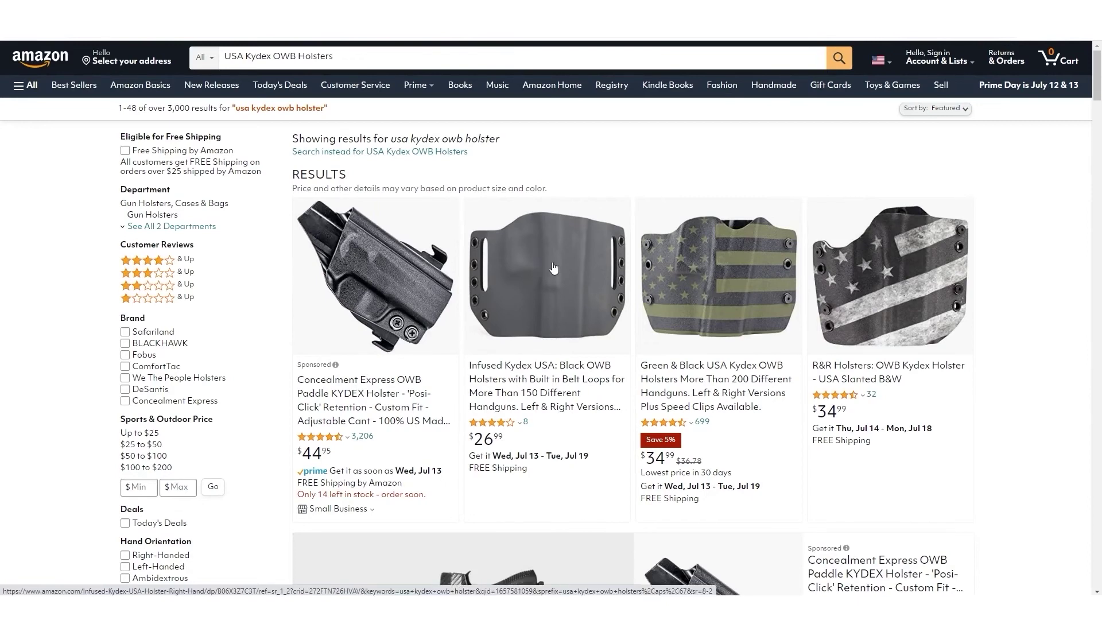
Analyze the holster search with ZonBase: $5,017 average monthly revenue and 138 units
click(1038, 38)
click(924, 112)
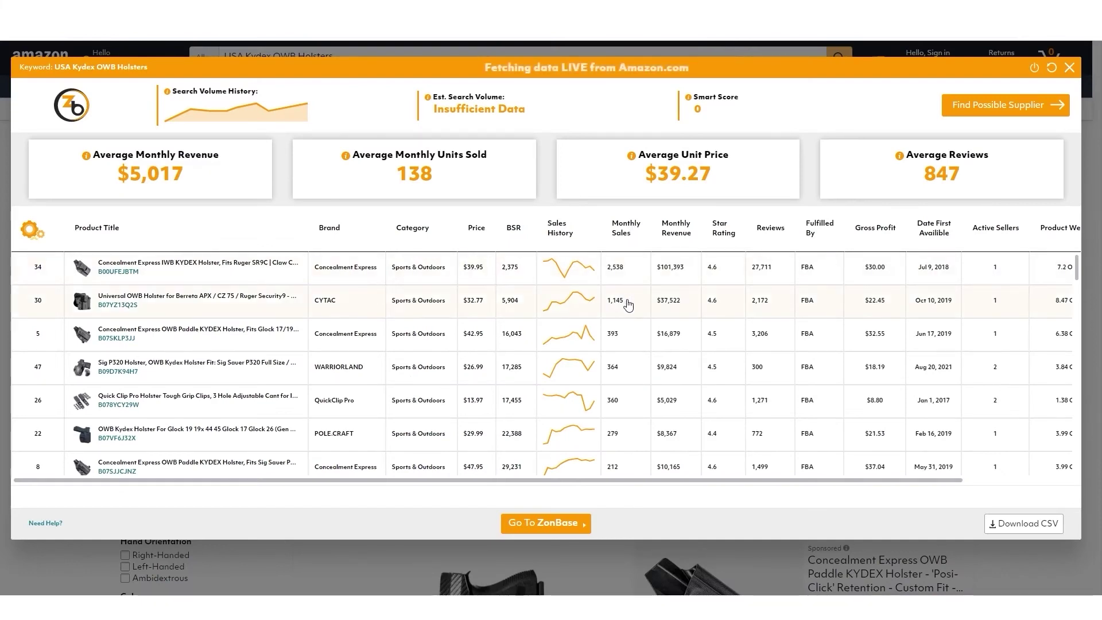
scroll(623, 305, down, 3)
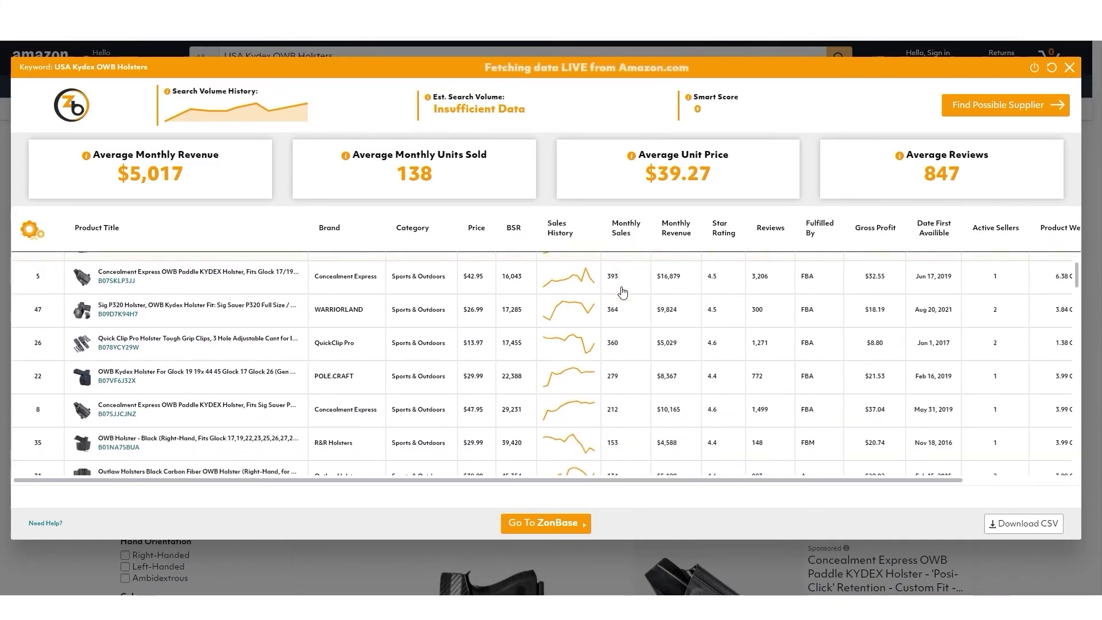
scroll(623, 357, up, 3)
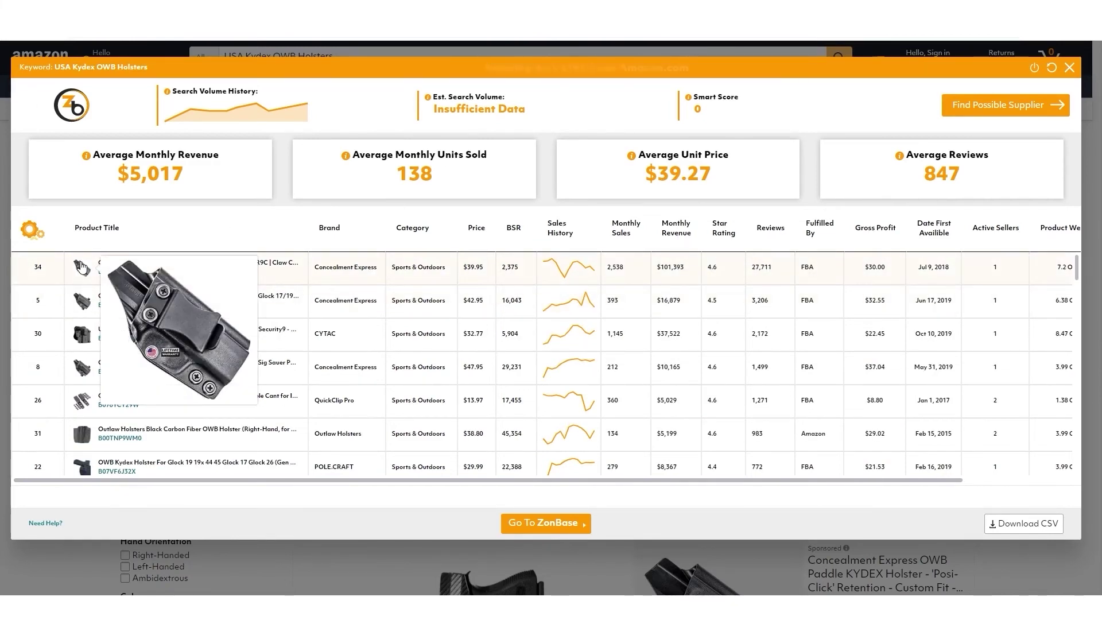
Preview individual holster listings from the extension's product table
mouse_move(82, 275)
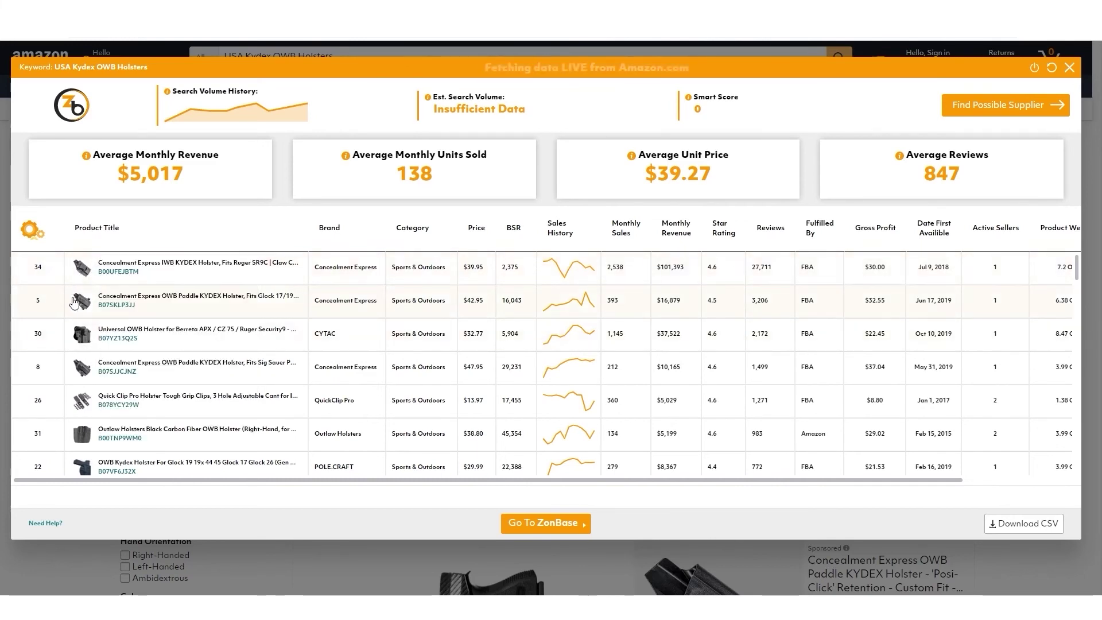
mouse_move(160, 261)
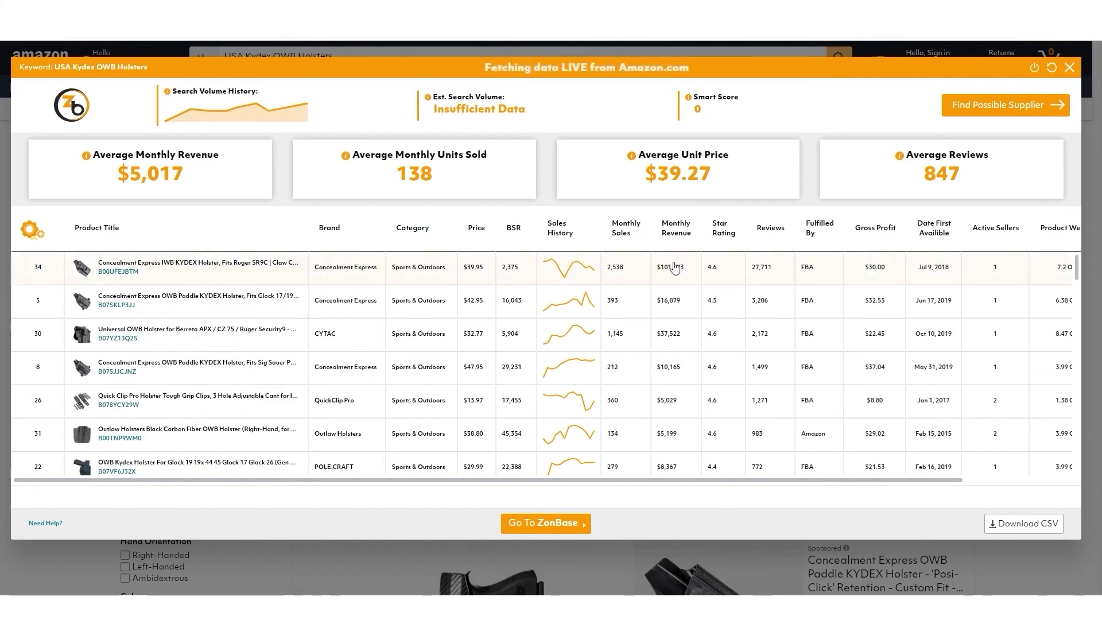
scroll(675, 268, down, 2)
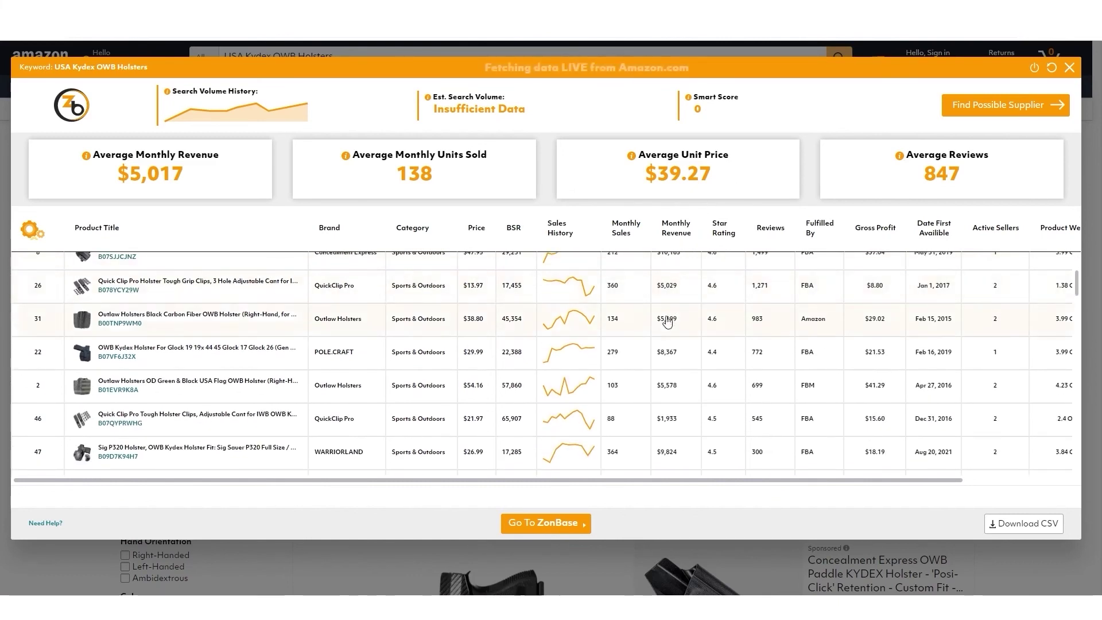
scroll(669, 322, down, 2)
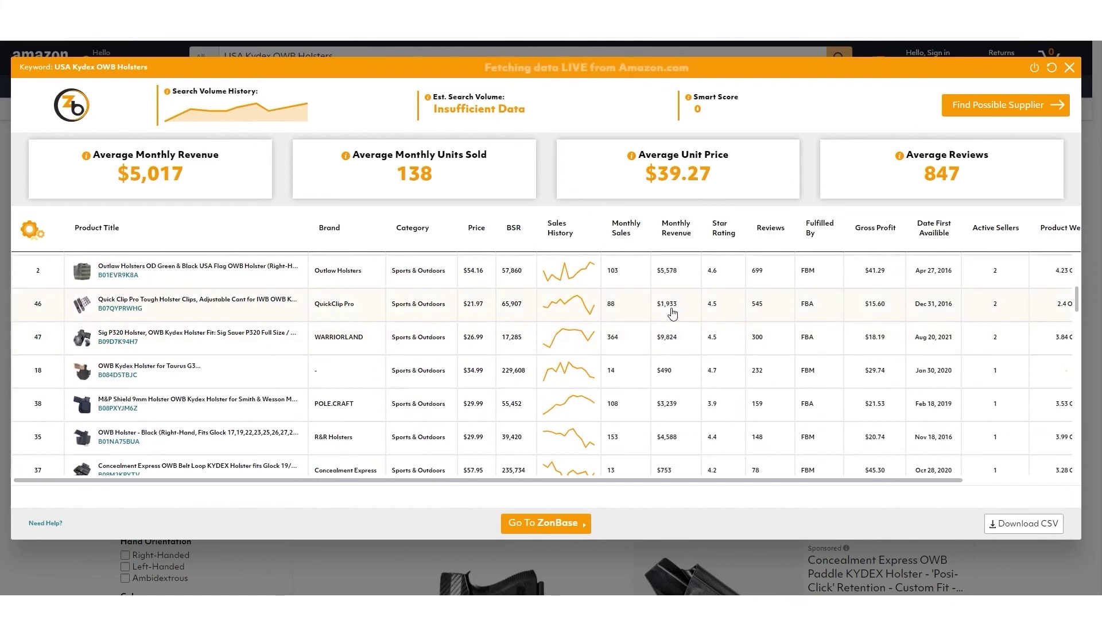
scroll(671, 407, up, 4)
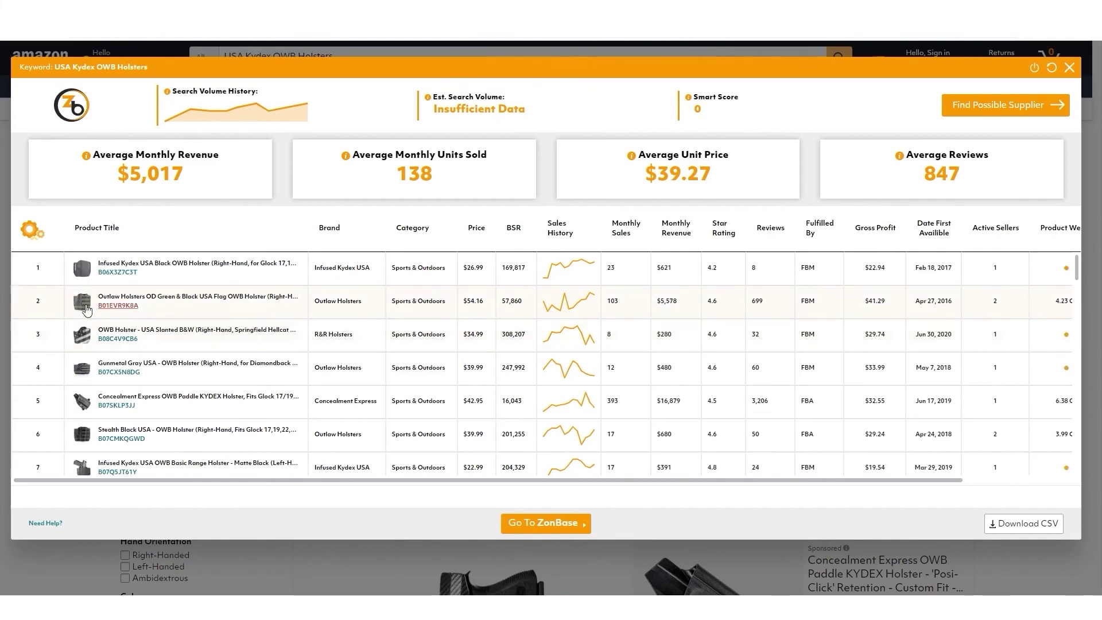
mouse_move(84, 310)
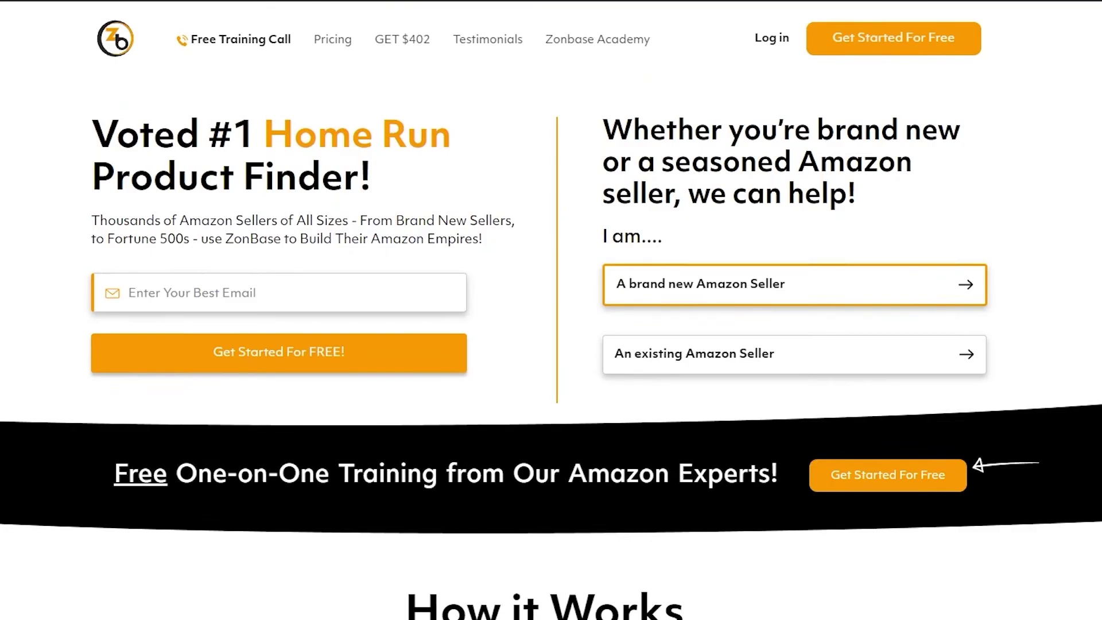
scroll(551, 310, down, 10)
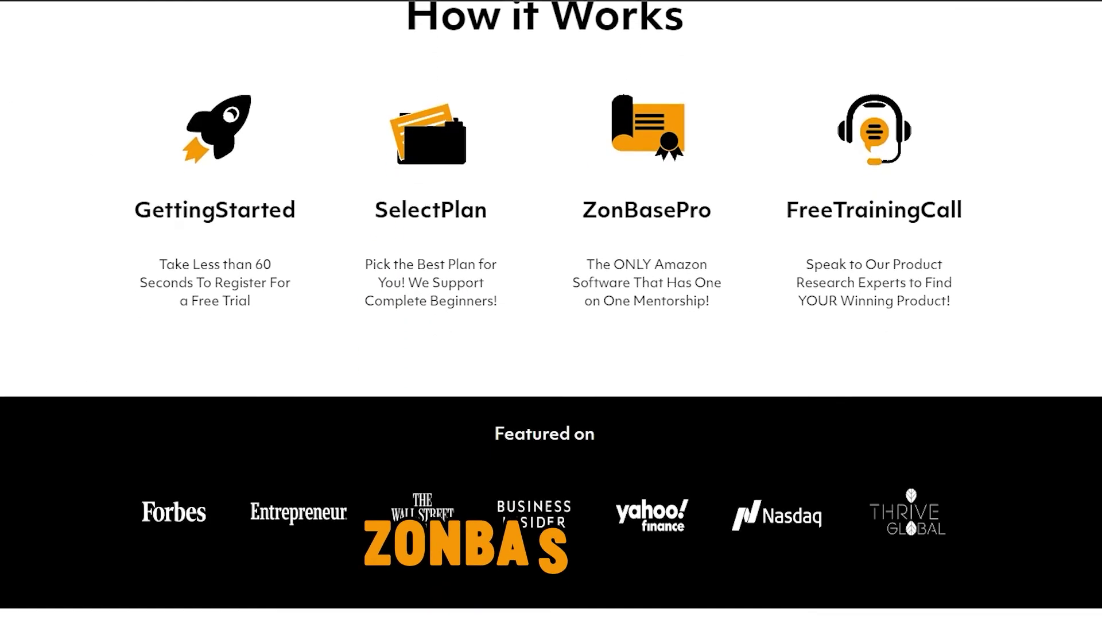
scroll(551, 310, down, 10)
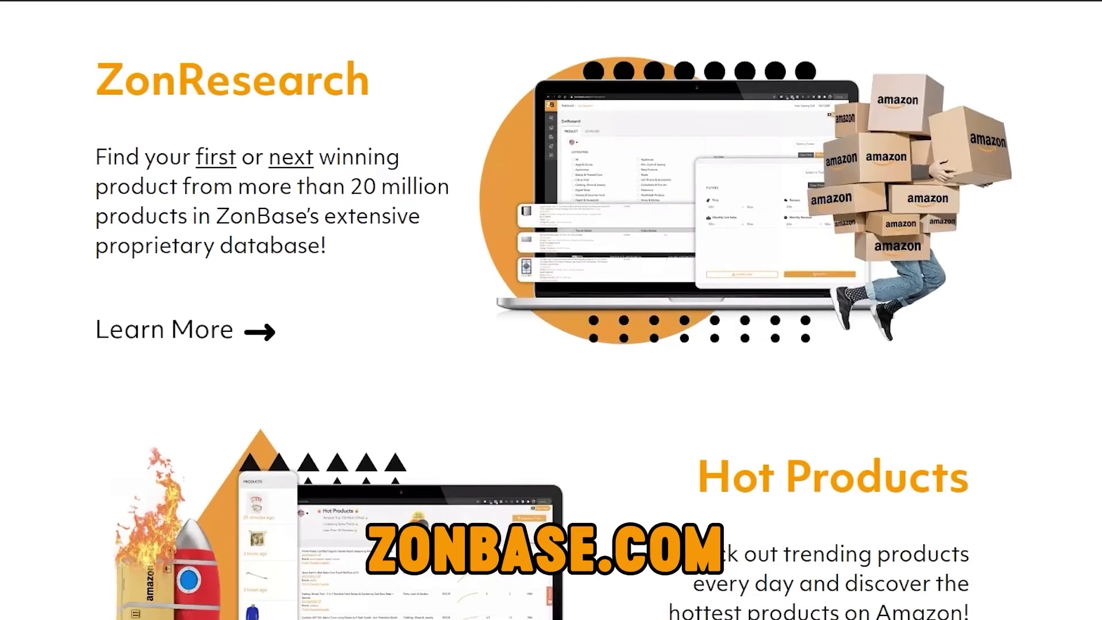